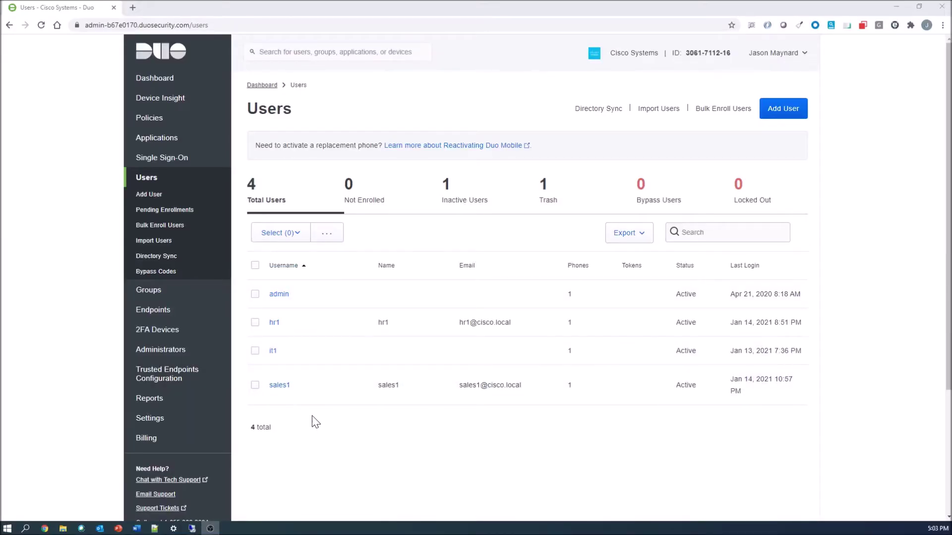
# Add a new Active Directory sync from the Users page's Directory Sync settings.
pyautogui.click(589, 117)
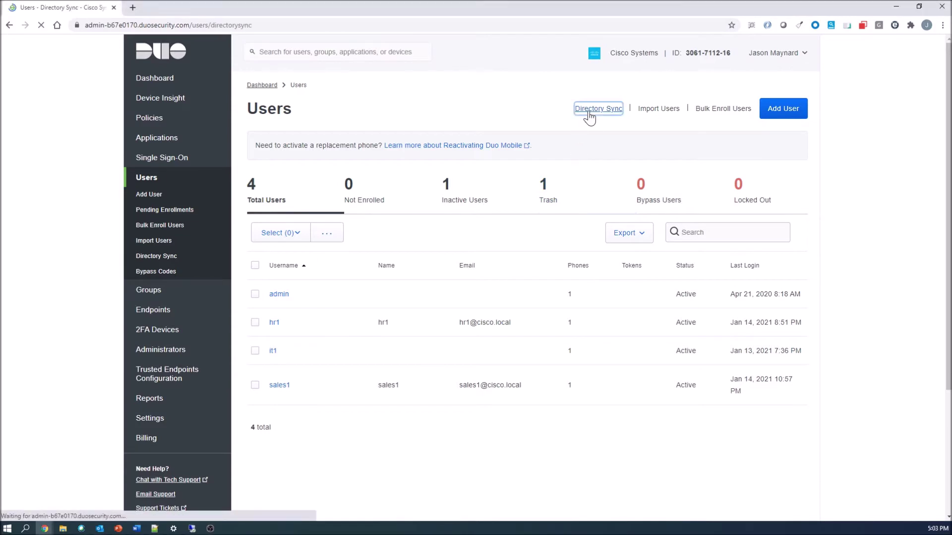
pyautogui.click(349, 151)
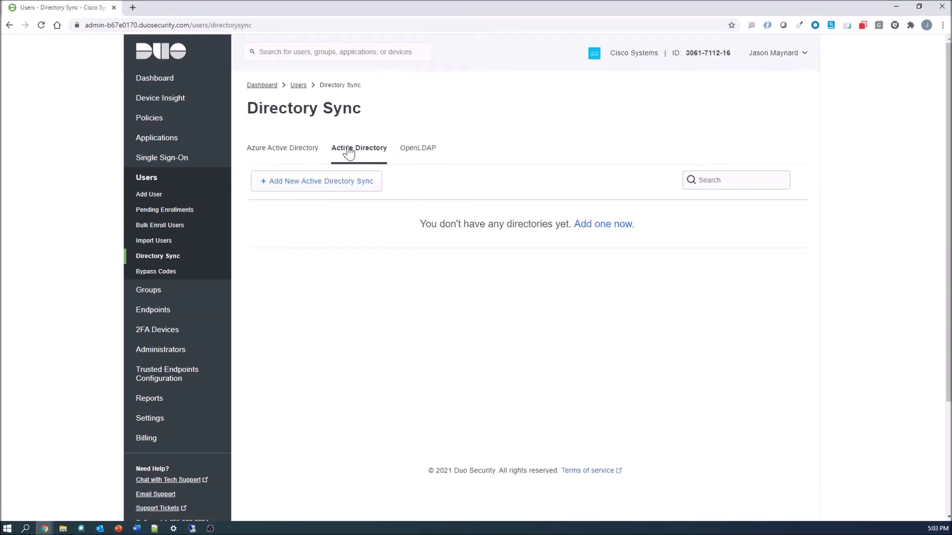
pyautogui.click(308, 185)
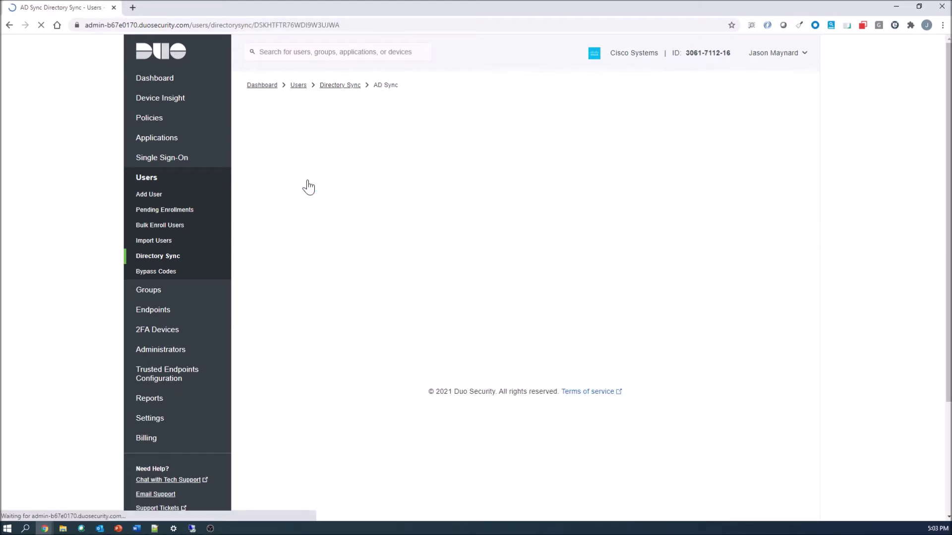
# Rename the new directory to 'Cisco Local AD Sync' and save the name.
pyautogui.click(329, 116)
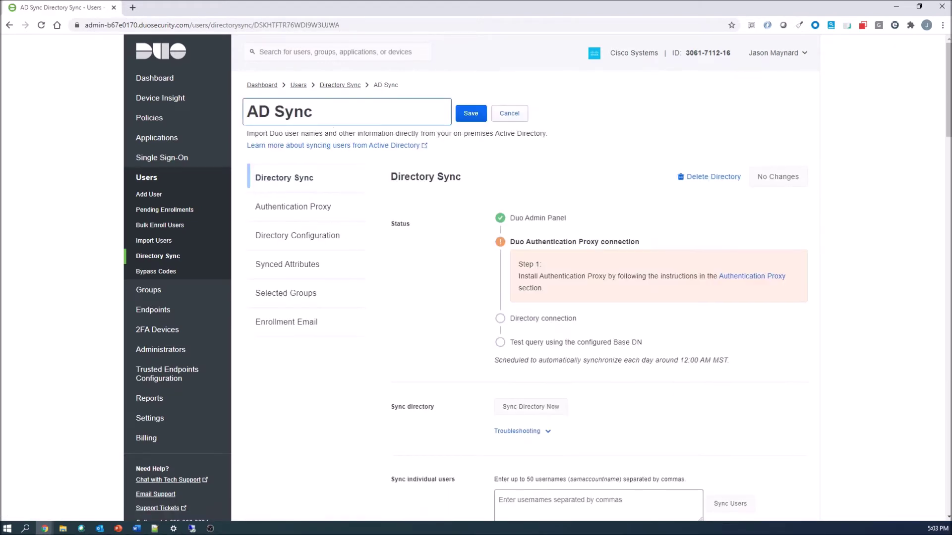
pyautogui.write('Cisco')
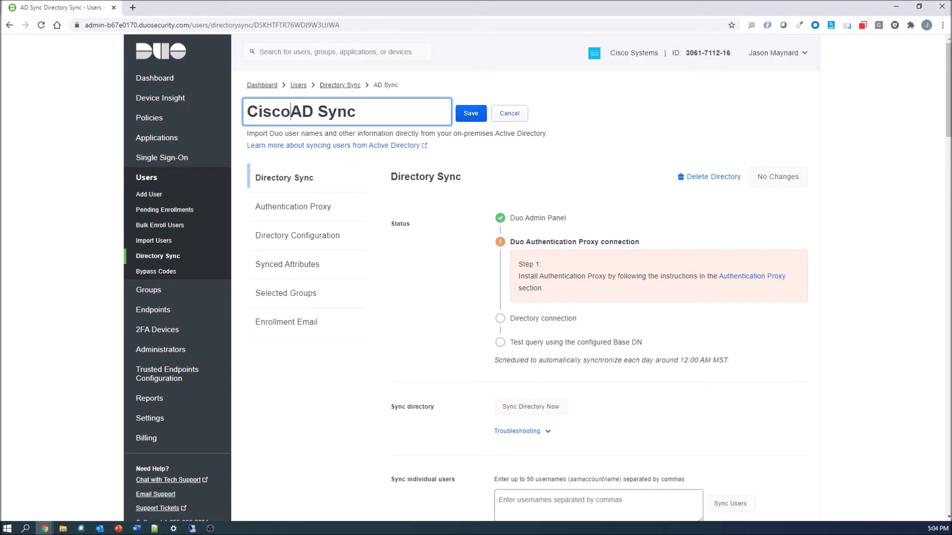
pyautogui.write(' Local')
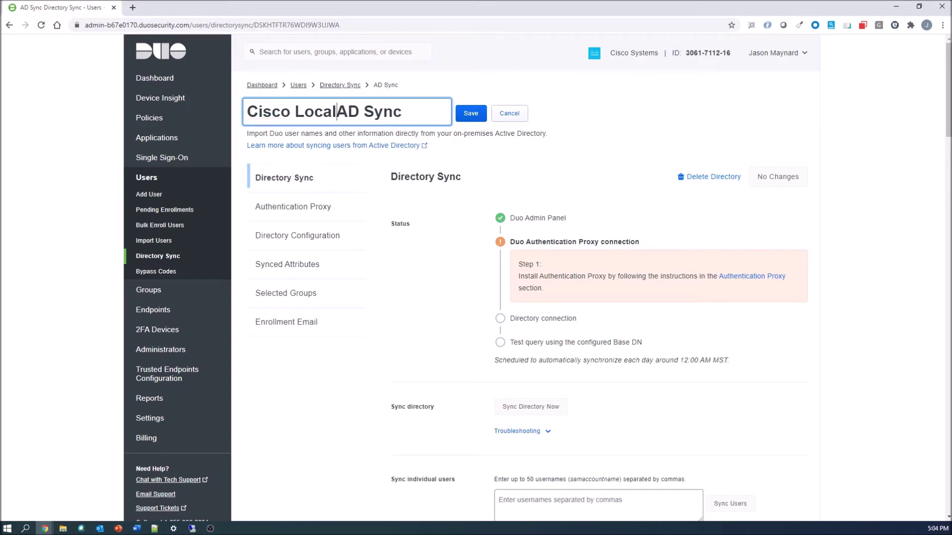
pyautogui.click(465, 116)
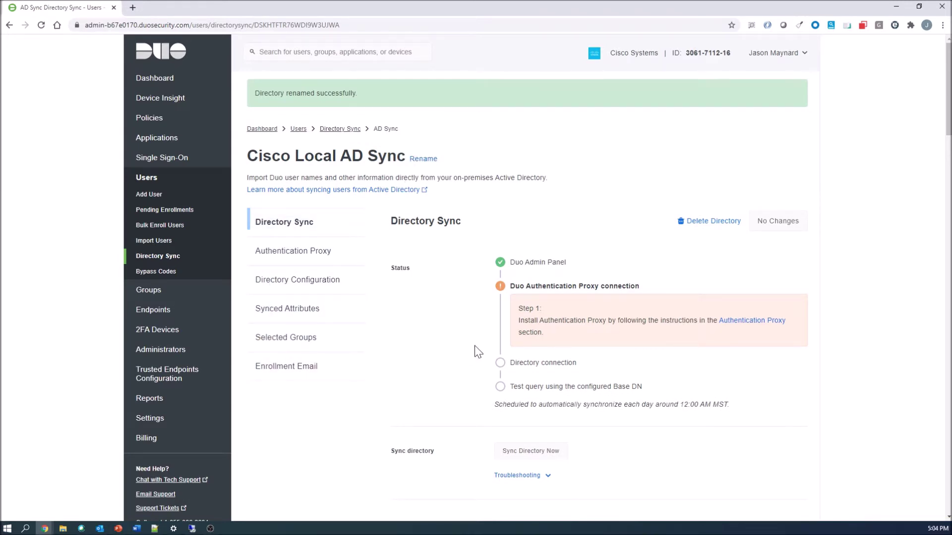
pyautogui.scroll(-1, 477, 351)
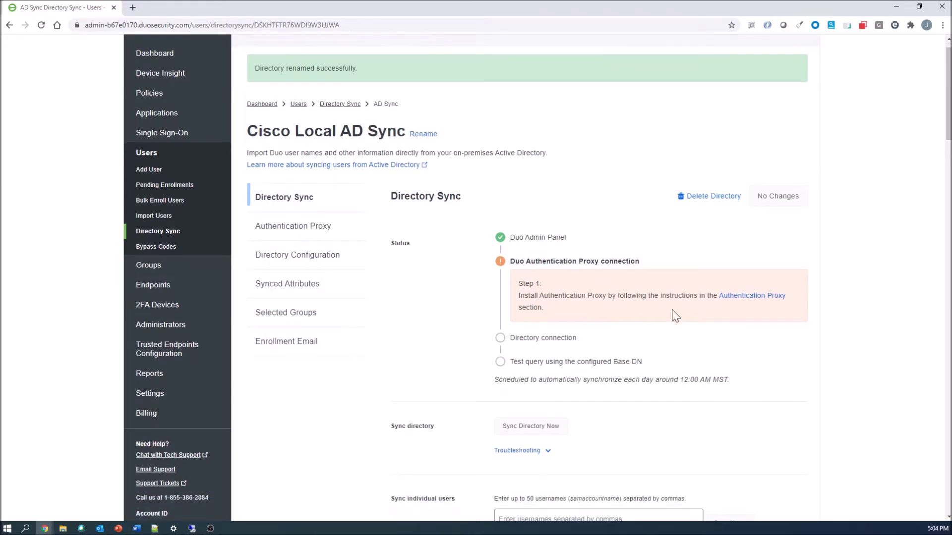
pyautogui.click(751, 299)
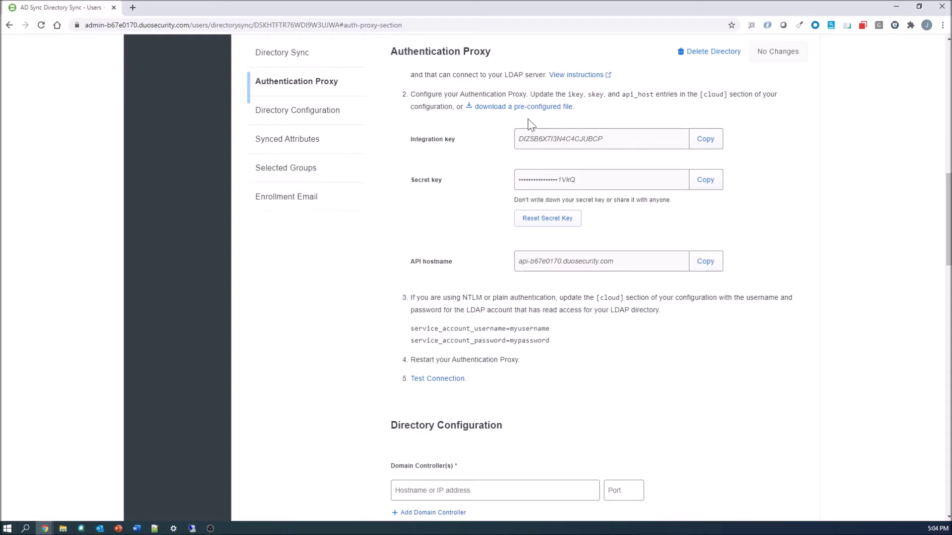
# Download the directory's pre-configured Authentication Proxy configuration file.
pyautogui.click(517, 109)
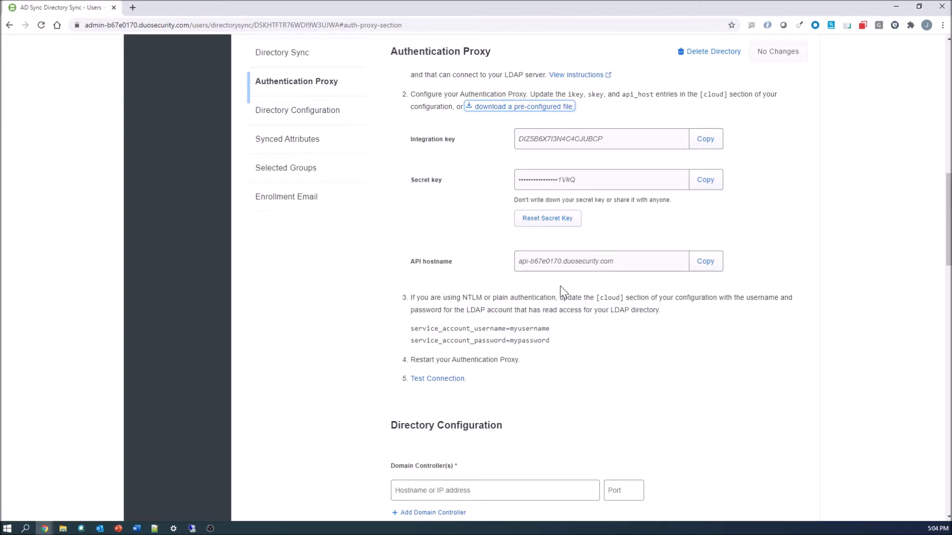
pyautogui.scroll(-1, 585, 281)
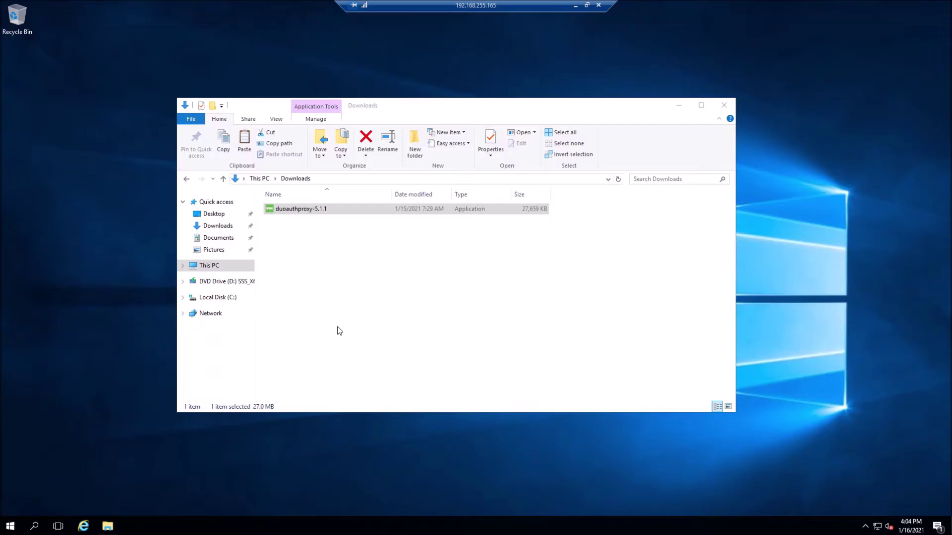
# Install Duo Authentication Proxy 5.1.1 from the Downloads installer and finish setup.
pyautogui.click(284, 209)
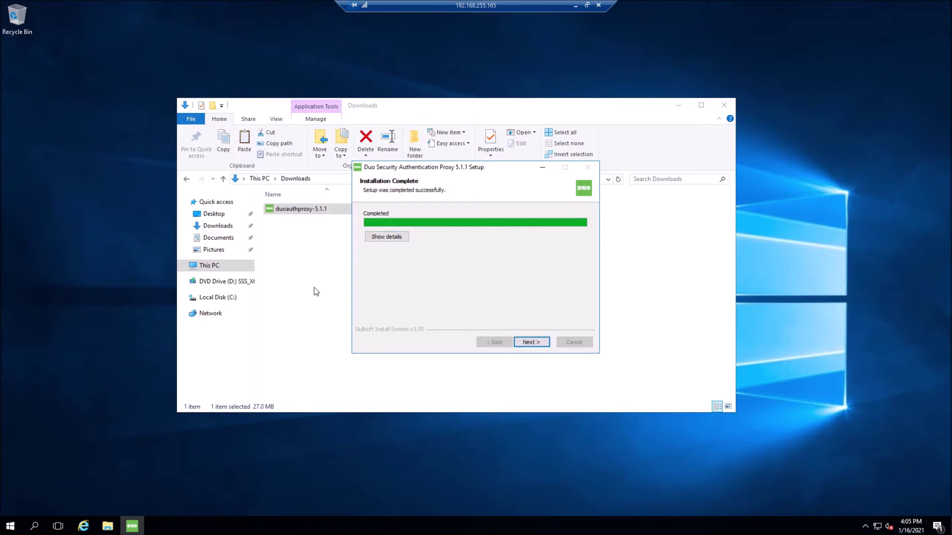
pyautogui.click(532, 343)
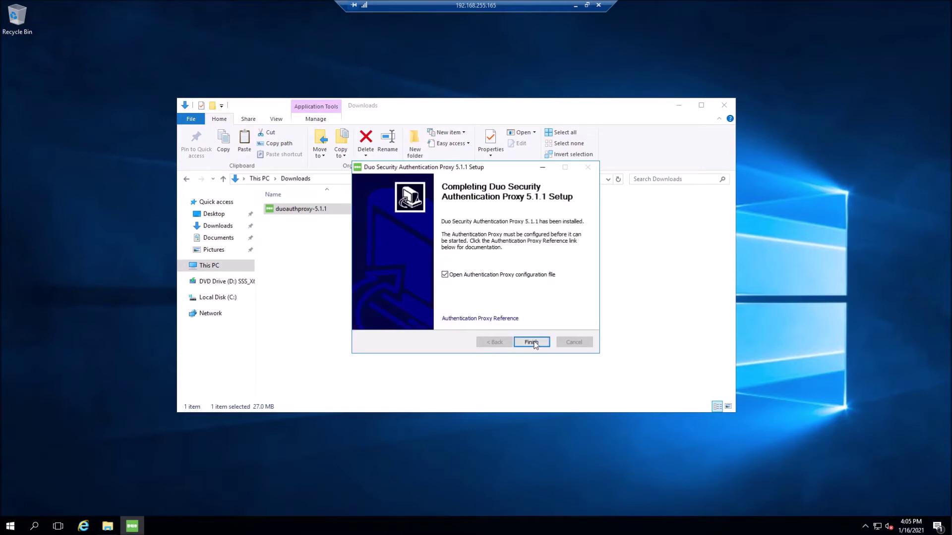
pyautogui.click(531, 343)
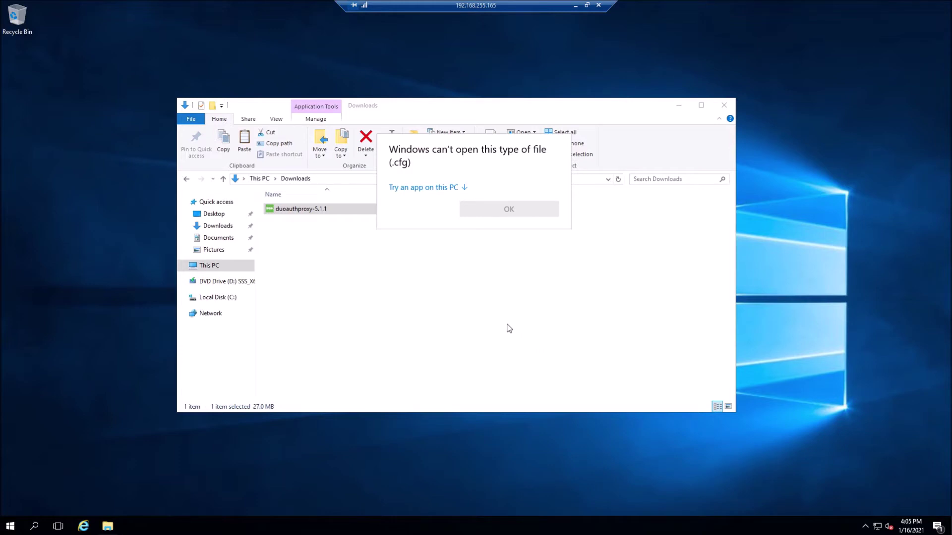
# Open the authproxy.cfg configuration file in Notepad.
pyautogui.click(436, 188)
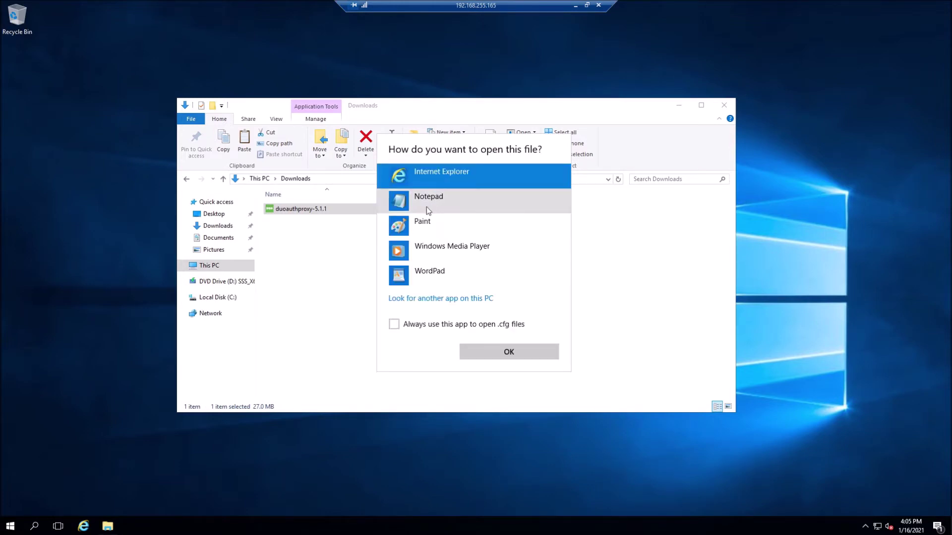
pyautogui.click(428, 206)
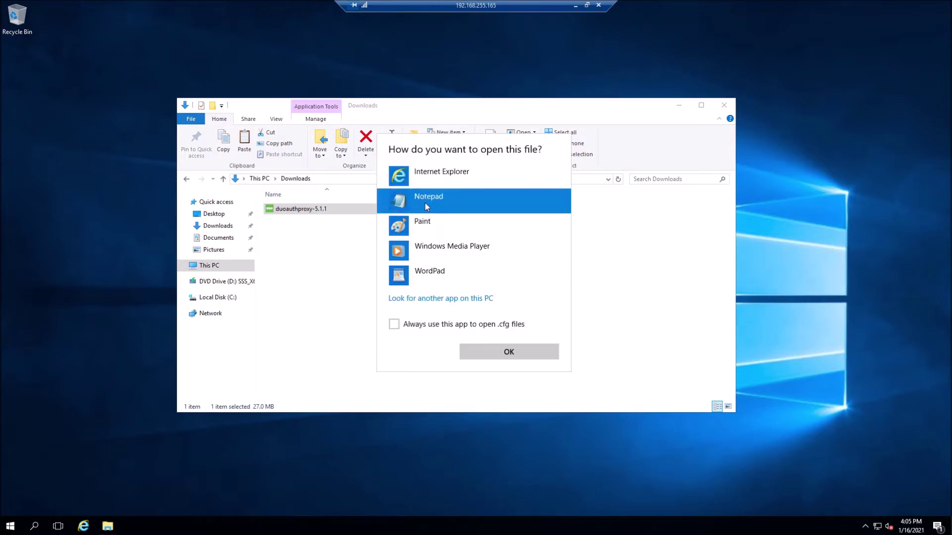
pyautogui.click(494, 351)
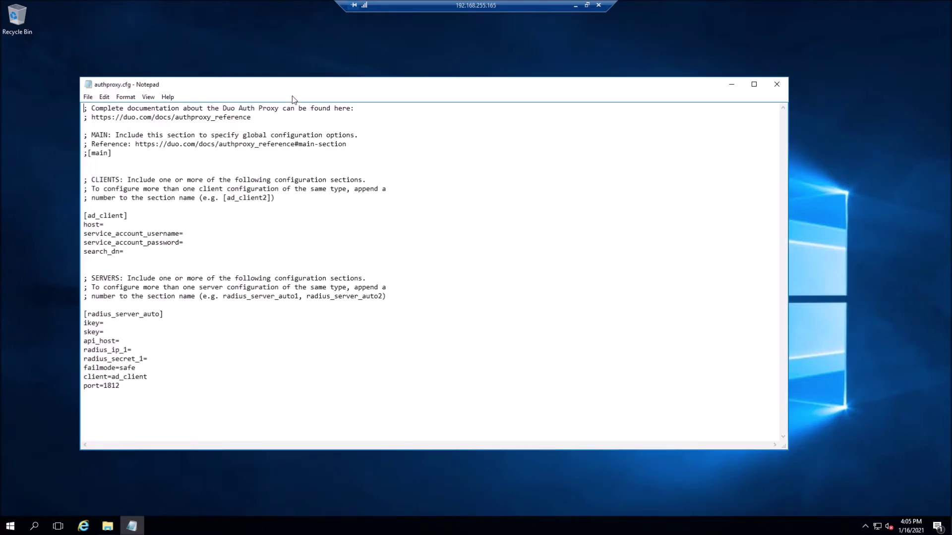
# Paste the downloaded authproxy file into Downloads and copy its [cloud], ikey, skey and api_host lines.
pyautogui.moveTo(287, 90); pyautogui.dragTo(610, 97)
pyautogui.click(315, 248)
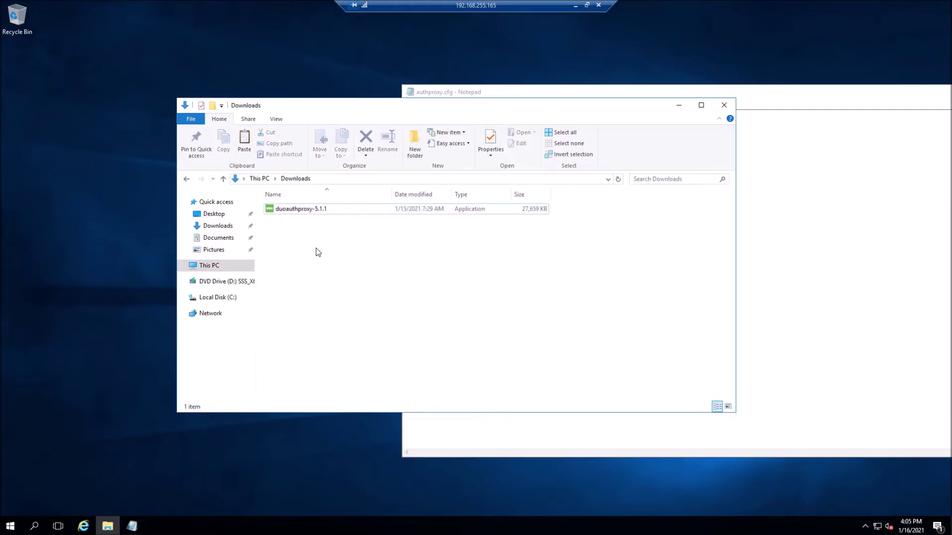
pyautogui.rightClick(316, 248)
pyautogui.click(341, 318)
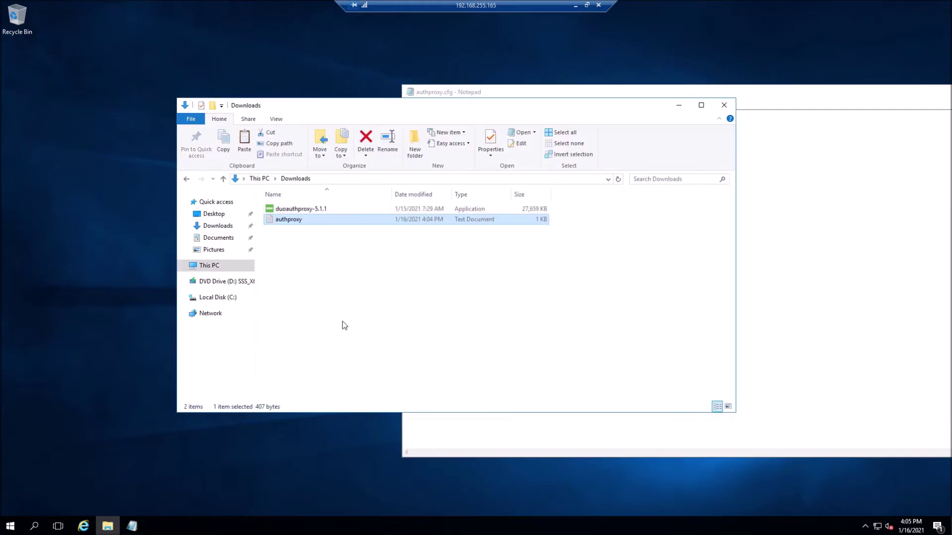
pyautogui.doubleClick(283, 220)
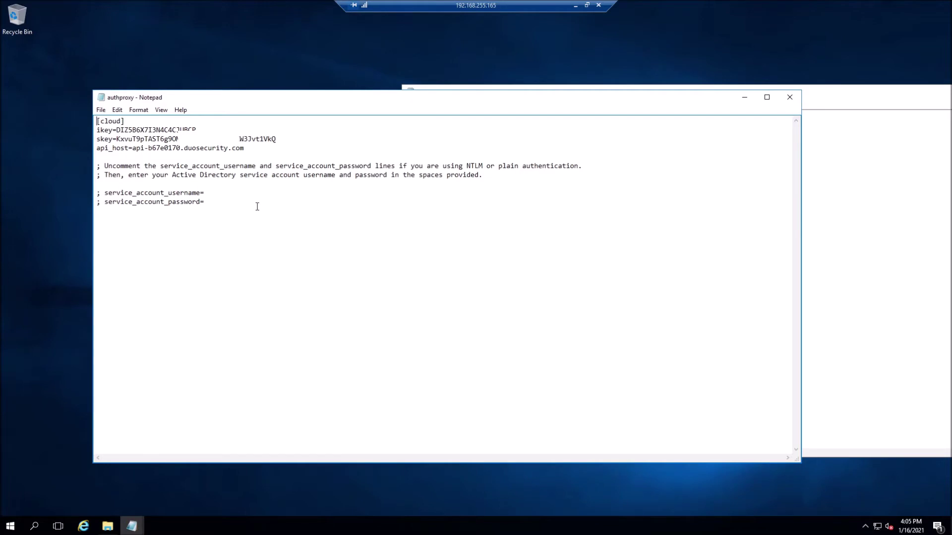
pyautogui.moveTo(266, 148); pyautogui.dragTo(69, 120)
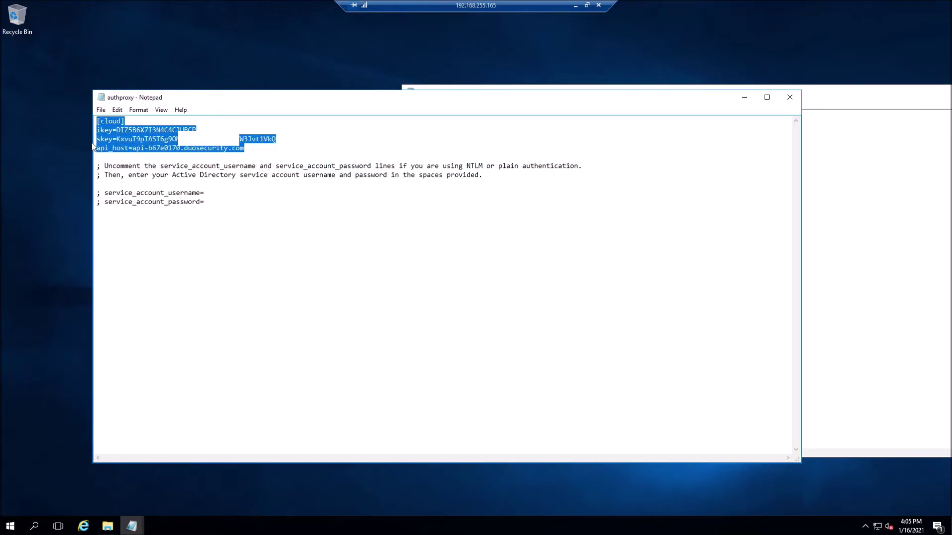
pyautogui.hotkey('alt', 'F4')
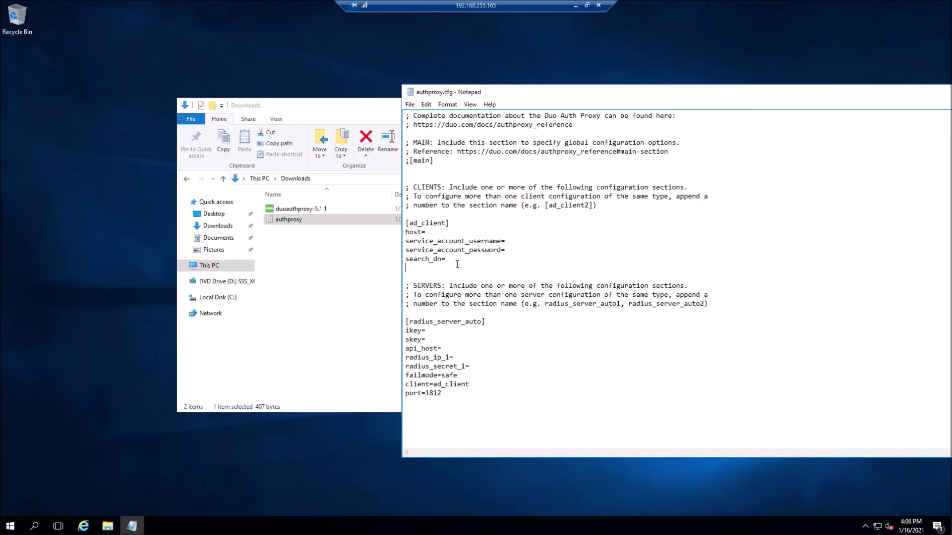
# Replace all of authproxy.cfg's contents with the copied [cloud] section and save it.
pyautogui.hotkey('ctrl', 'a')
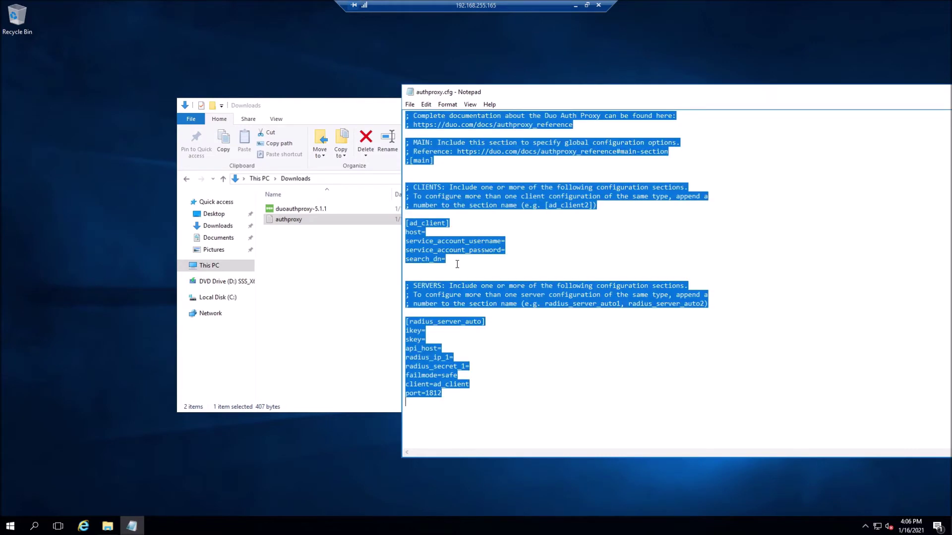
pyautogui.press('Delete')
pyautogui.hotkey('ctrl', 'v')
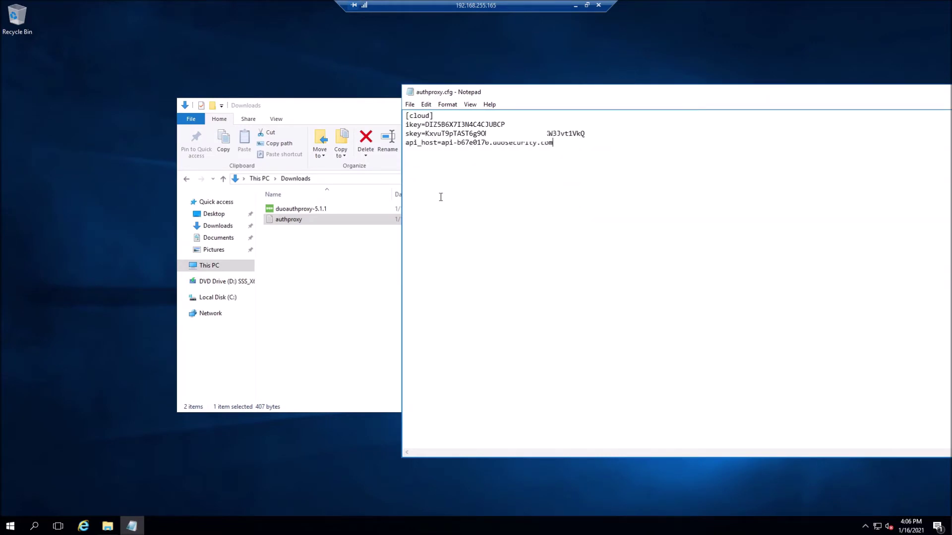
pyautogui.click(409, 104)
pyautogui.click(422, 135)
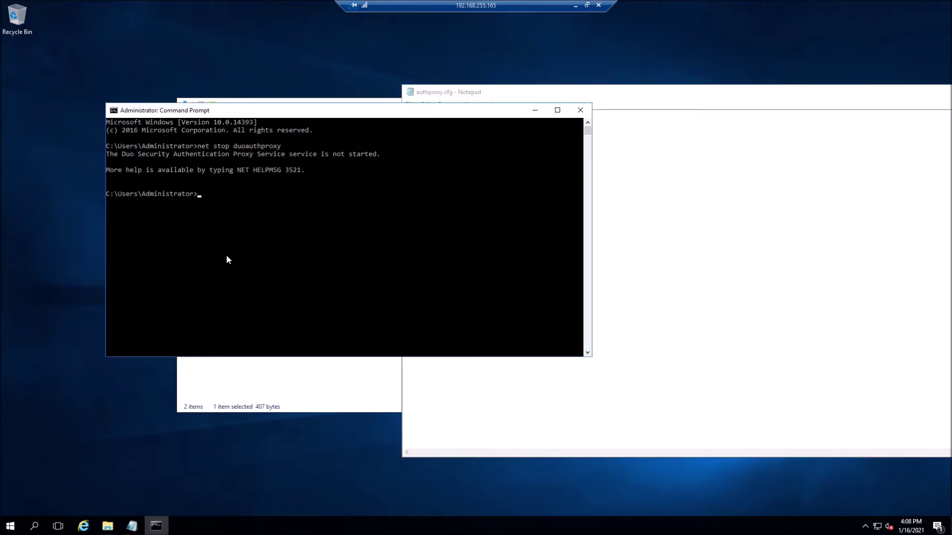
# Run 'net start duoauthproxy' to start the Authentication Proxy service.
pyautogui.press('Up')
pyautogui.press('Left')
pyautogui.press('Left')
pyautogui.press('Left')
pyautogui.press('Left')
pyautogui.press('Left')
pyautogui.press('Left')
pyautogui.press('Left')
pyautogui.press('Left')
pyautogui.press('Left')
pyautogui.press('Left')
pyautogui.press('Left')
pyautogui.press('Left')
pyautogui.press('Left')
pyautogui.press('BackSpace')
pyautogui.press('BackSpace')
pyautogui.write('art')
pyautogui.press('Return')
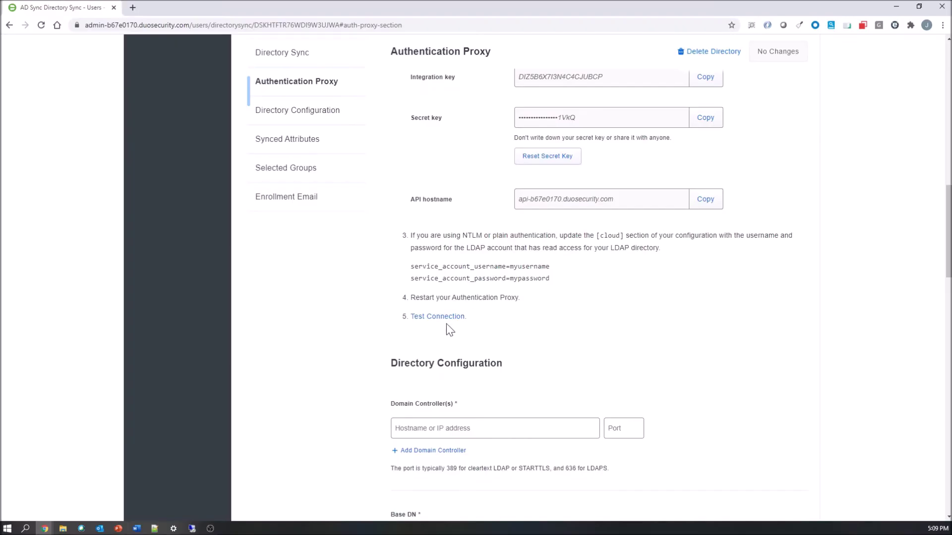
# Test the Authentication Proxy connection to Duo, then go to Directory Configuration.
pyautogui.click(438, 318)
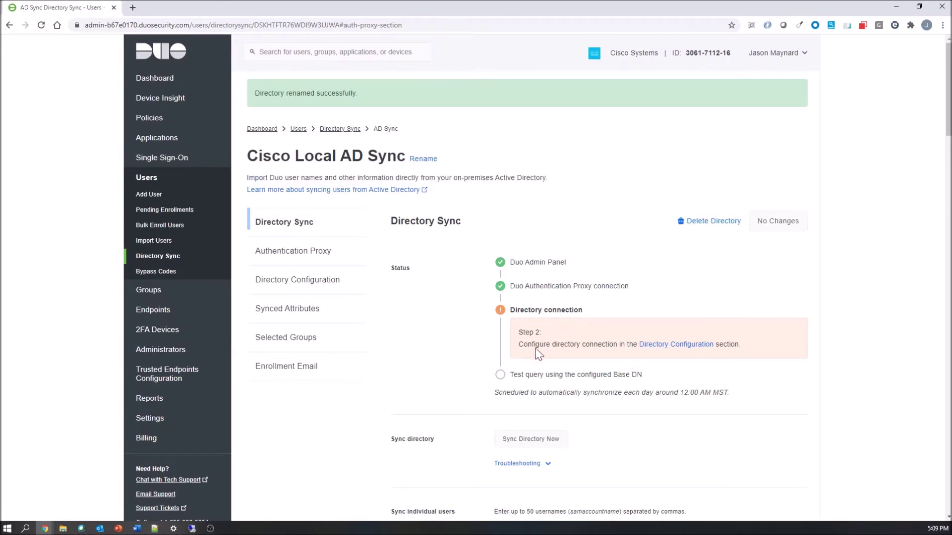
pyautogui.click(680, 346)
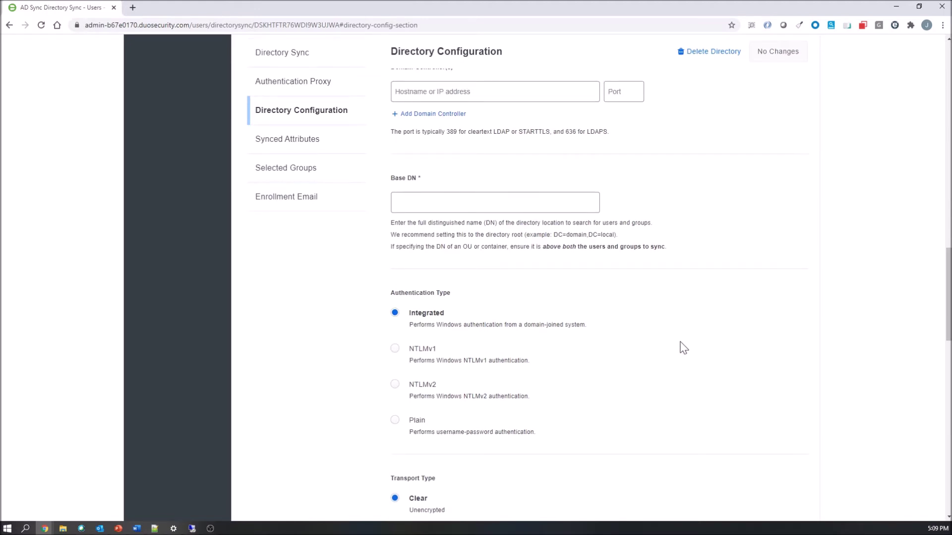
# Enter domain controller 192.168.255.200, port 389, and Base DN DC=cisco,DC=local.
pyautogui.write('192.1')
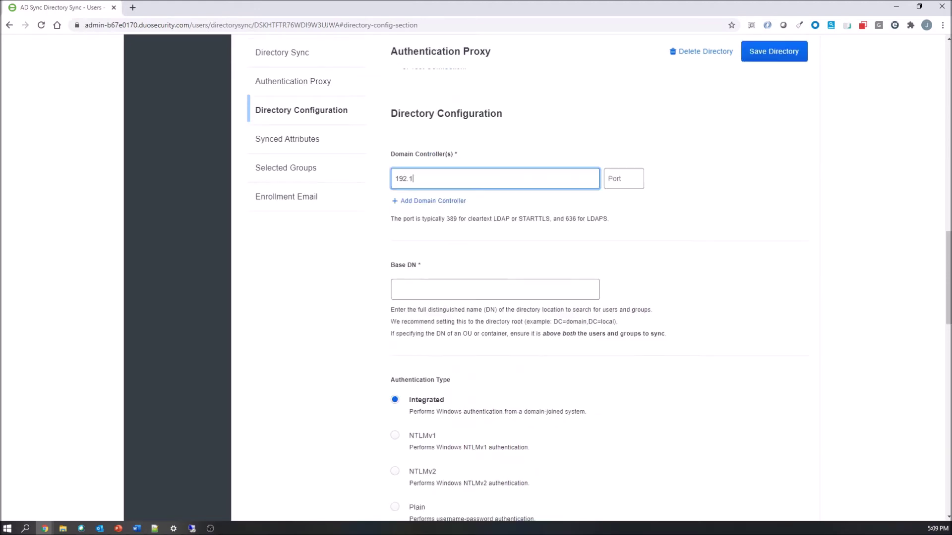
pyautogui.write('68.255.200')
pyautogui.scroll(1, 567, 196)
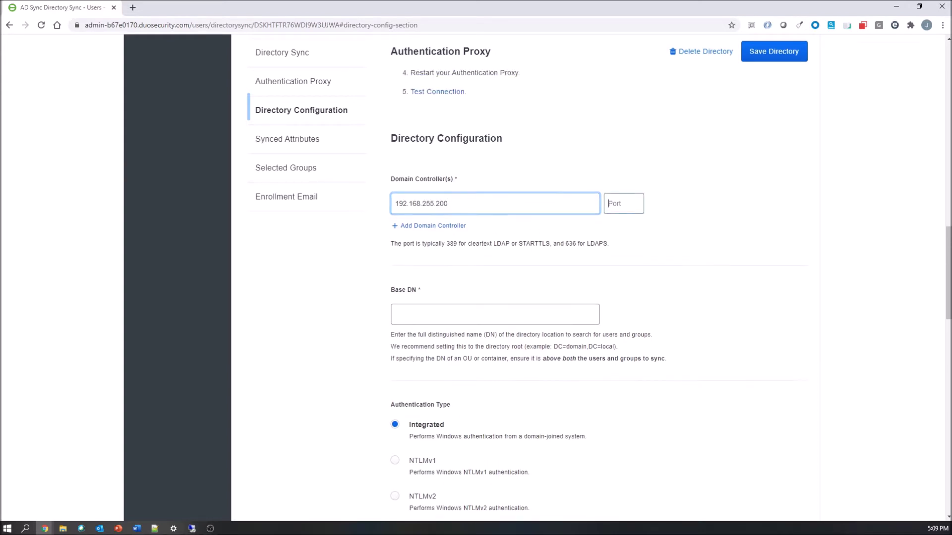
pyautogui.press('Tab')
pyautogui.write('389')
pyautogui.press('Tab')
pyautogui.press('Tab')
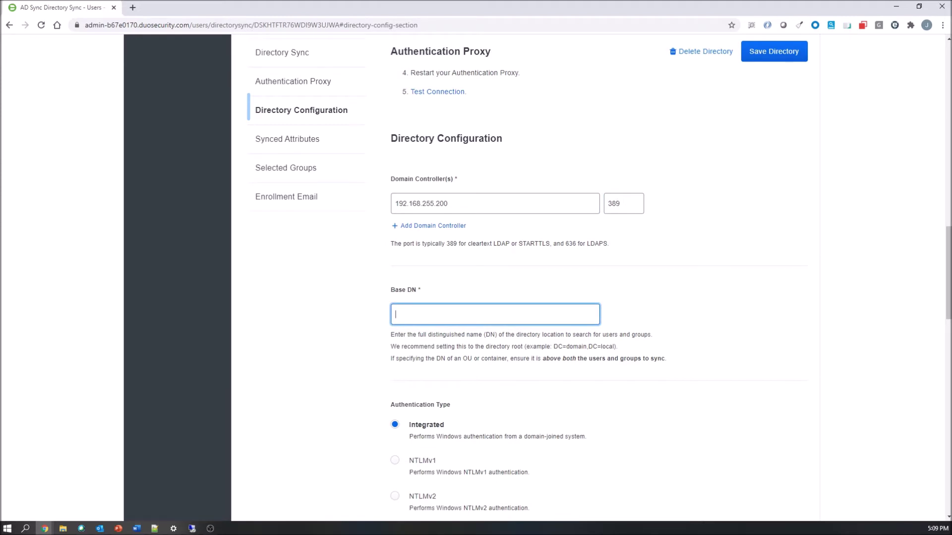
pyautogui.write('DC=cisco,DC=local')
pyautogui.scroll(1, 471, 344)
pyautogui.scroll(-3, 472, 370)
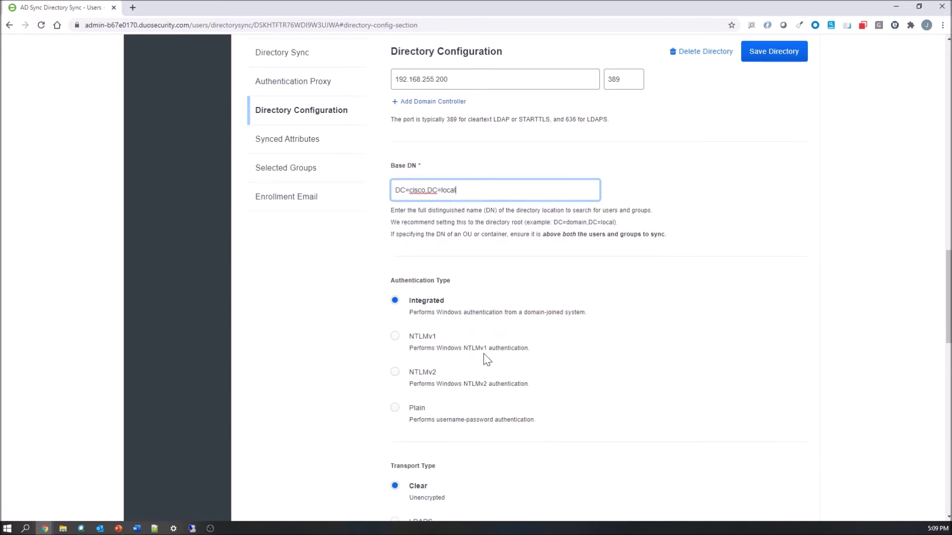
pyautogui.scroll(-4, 461, 327)
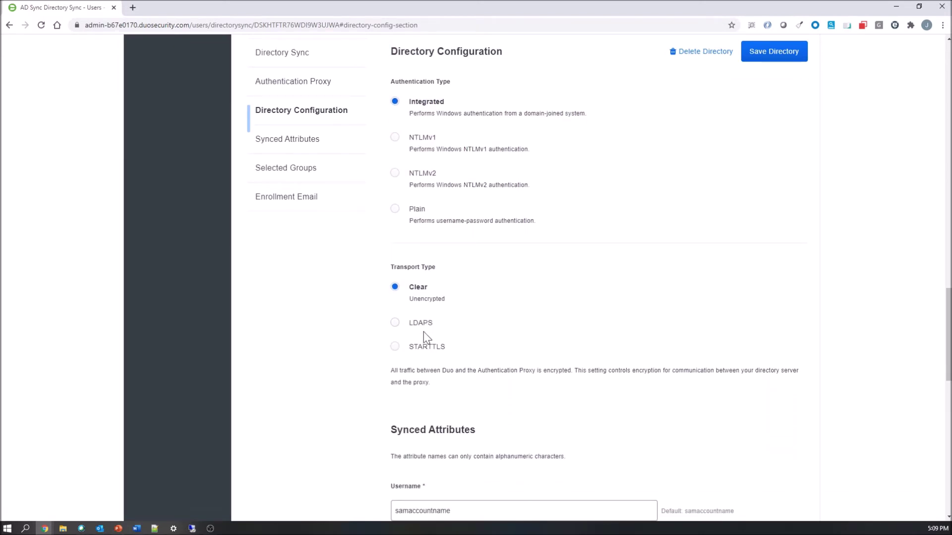
pyautogui.scroll(-4, 423, 332)
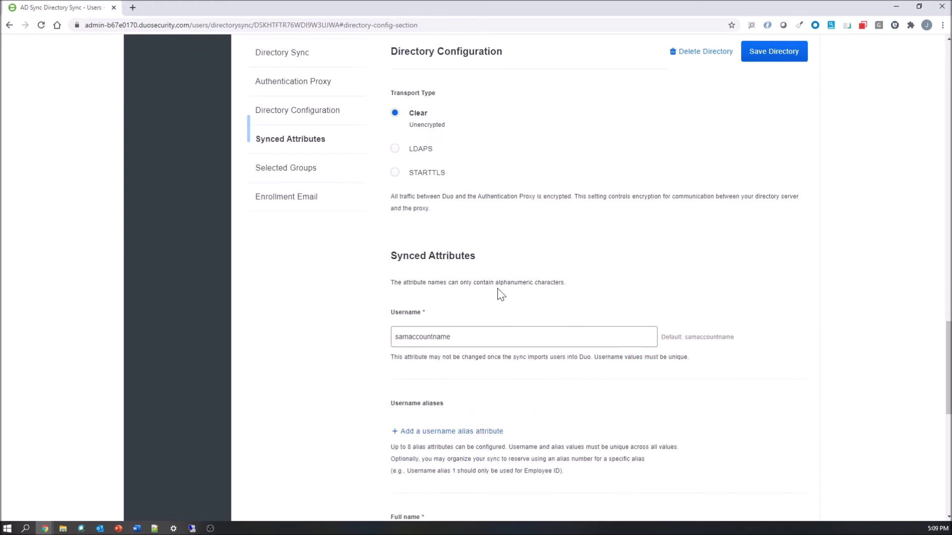
pyautogui.scroll(-1, 501, 294)
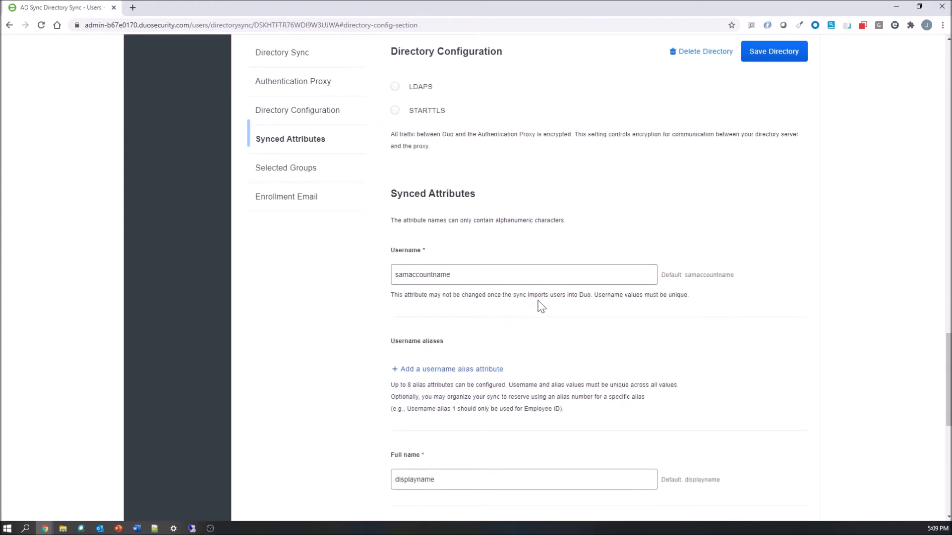
pyautogui.scroll(-1, 475, 310)
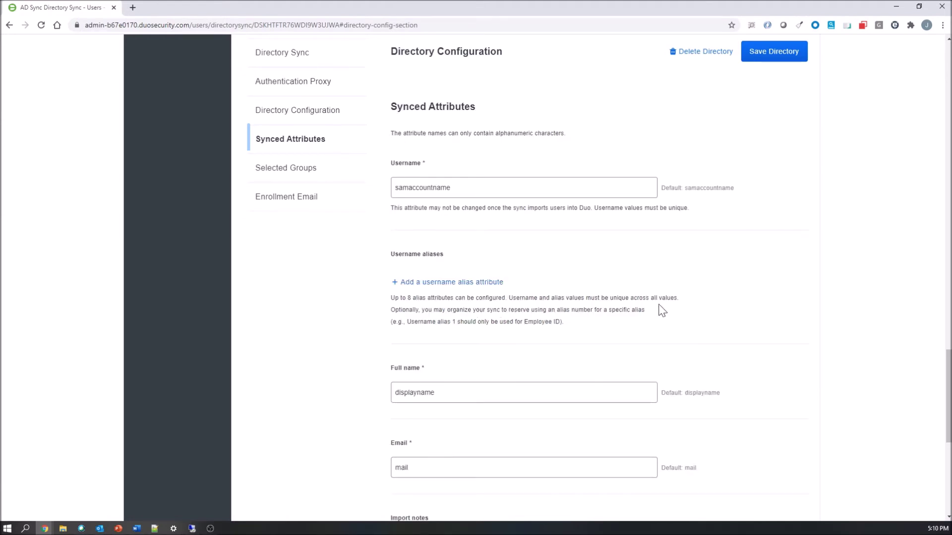
pyautogui.scroll(-1, 318, 291)
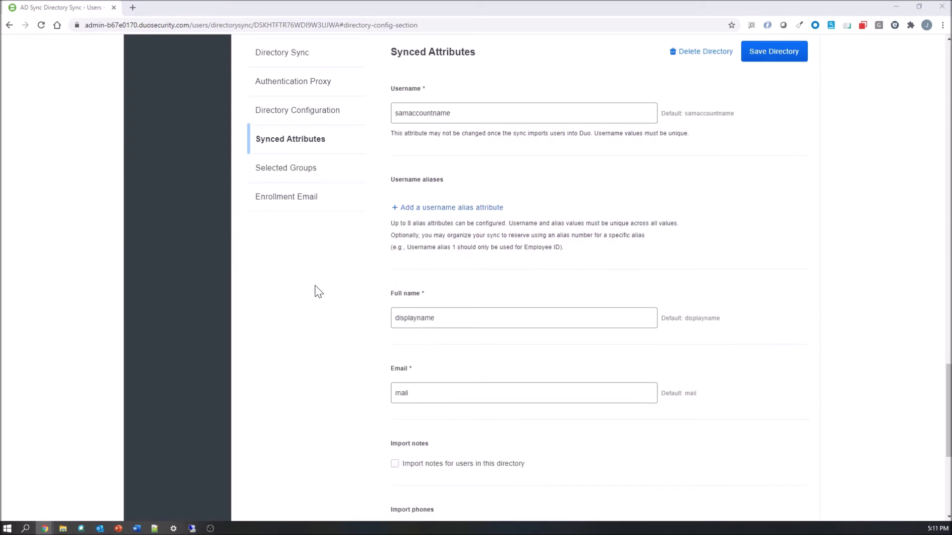
pyautogui.scroll(-1, 318, 291)
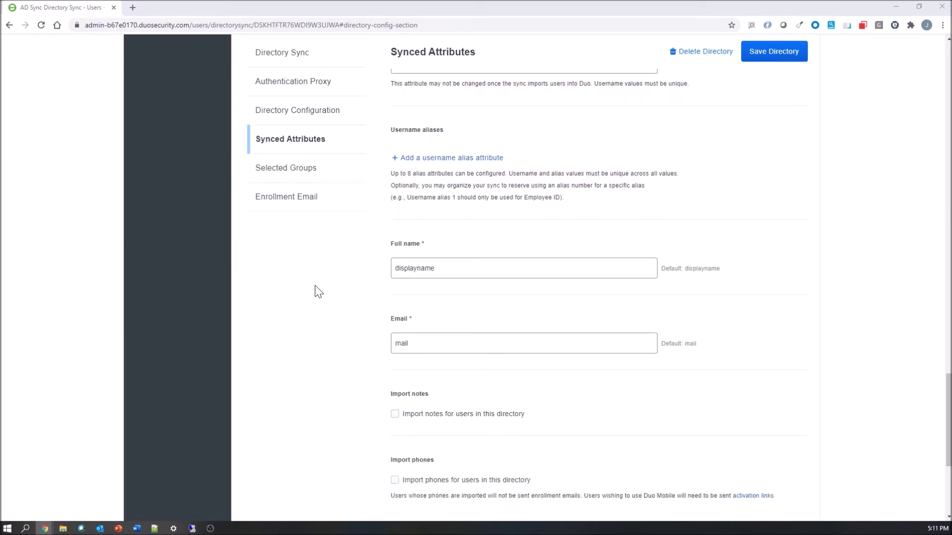
pyautogui.scroll(-1, 318, 291)
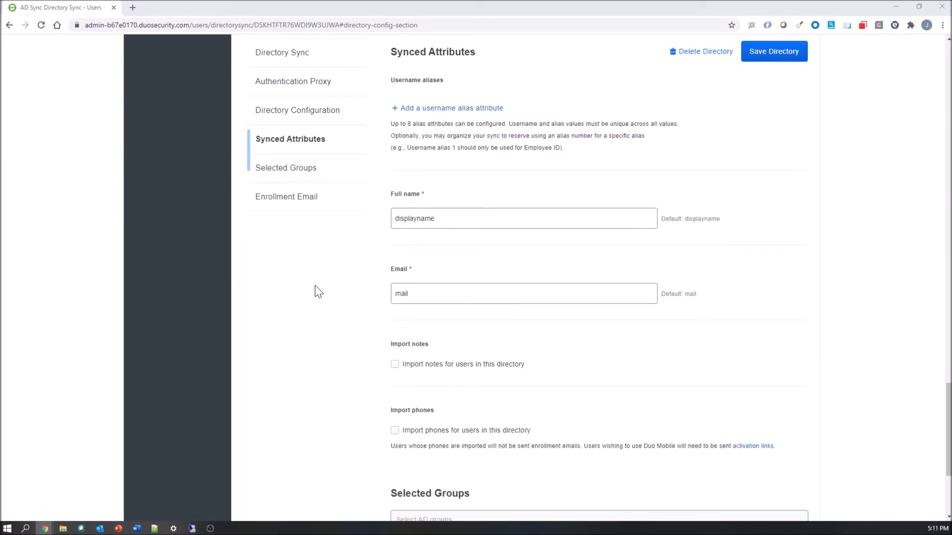
pyautogui.scroll(-3, 325, 296)
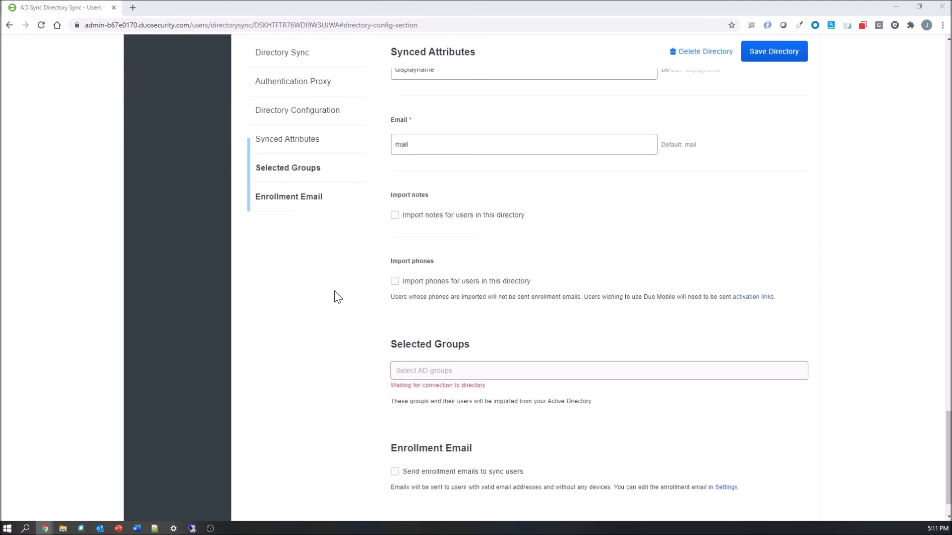
# Turn on Import phones and save the directory settings.
pyautogui.click(394, 281)
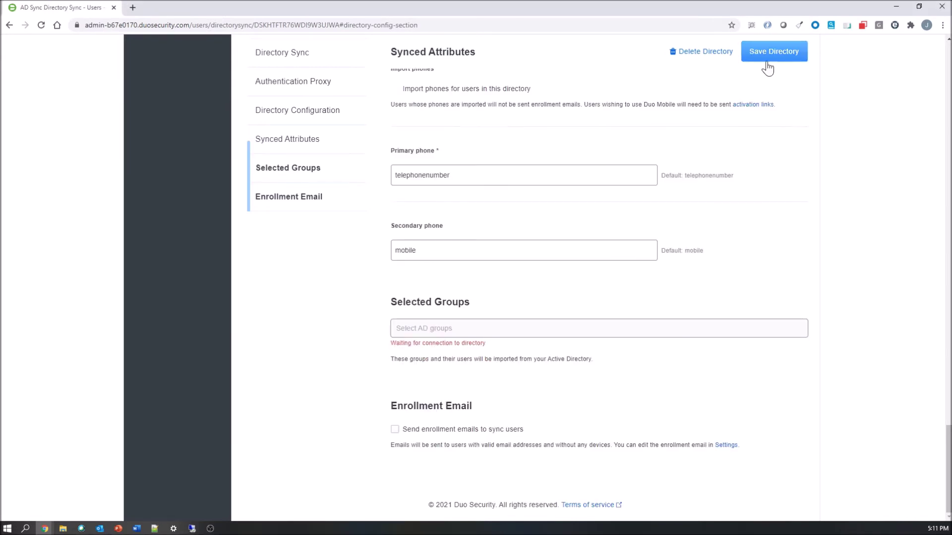
pyautogui.click(766, 62)
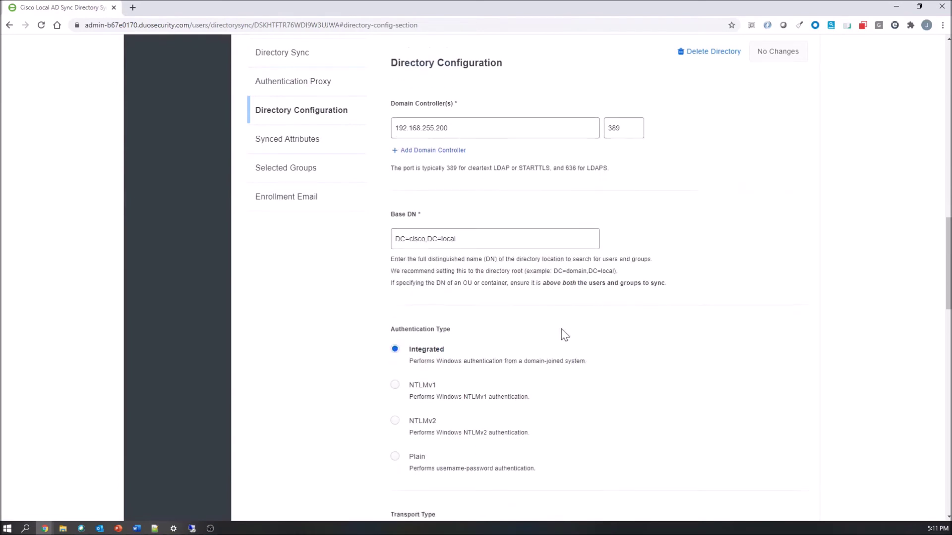
pyautogui.scroll(-10, 562, 329)
pyautogui.scroll(-10, 539, 317)
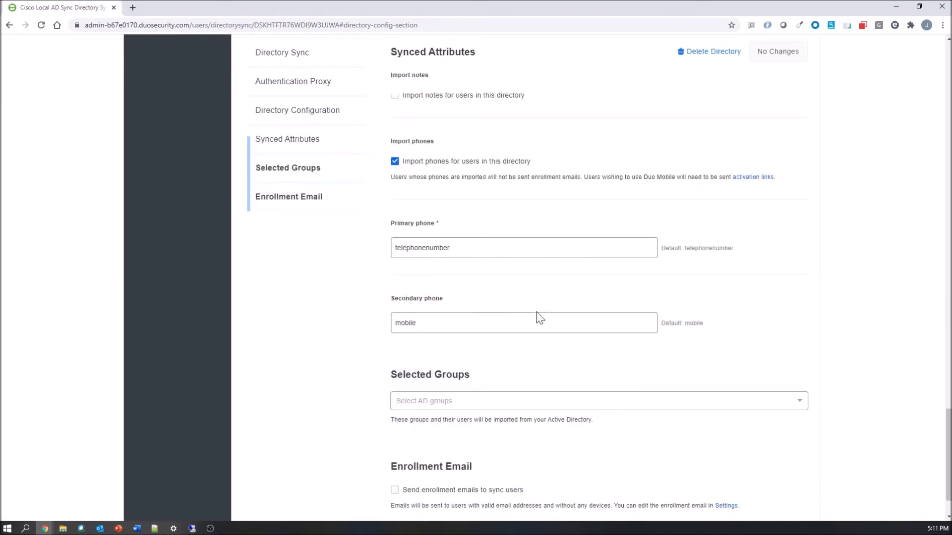
pyautogui.scroll(-2, 540, 318)
# Select VPN_Group as the synced AD group, keep enrollment emails off, and save.
pyautogui.click(427, 341)
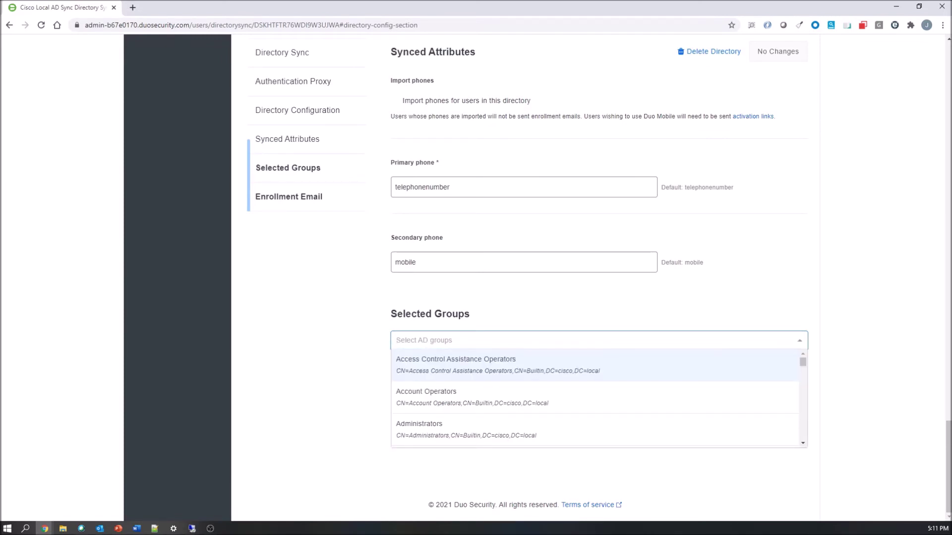
pyautogui.write('VPN')
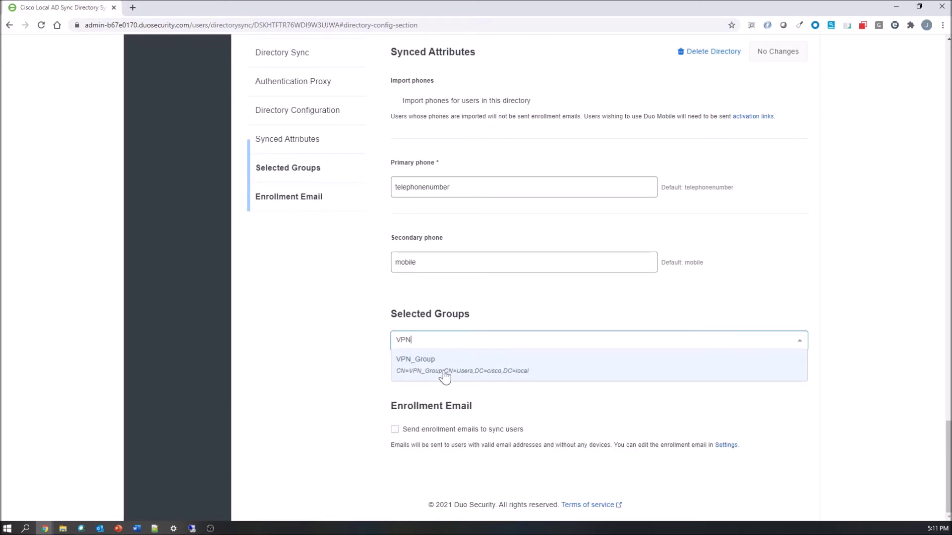
pyautogui.click(441, 367)
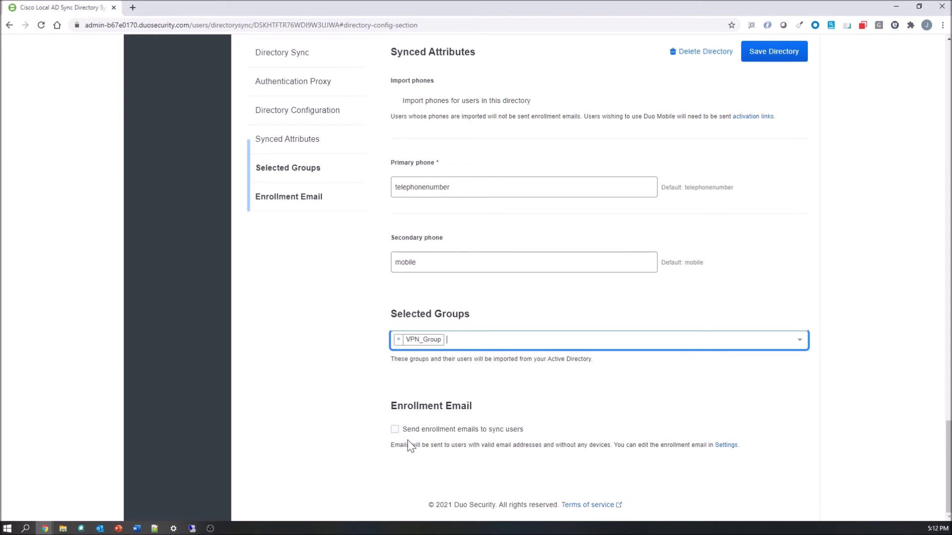
pyautogui.click(394, 429)
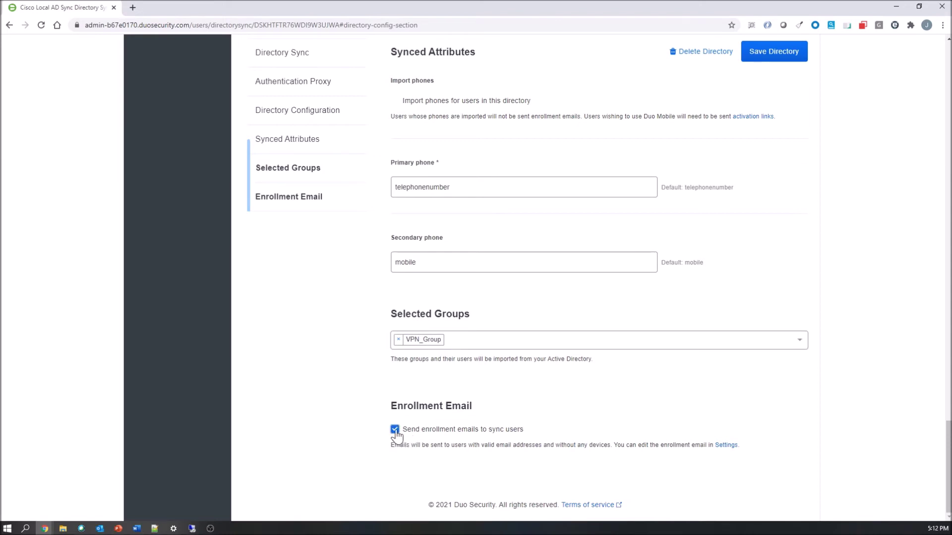
pyautogui.click(395, 430)
pyautogui.click(776, 54)
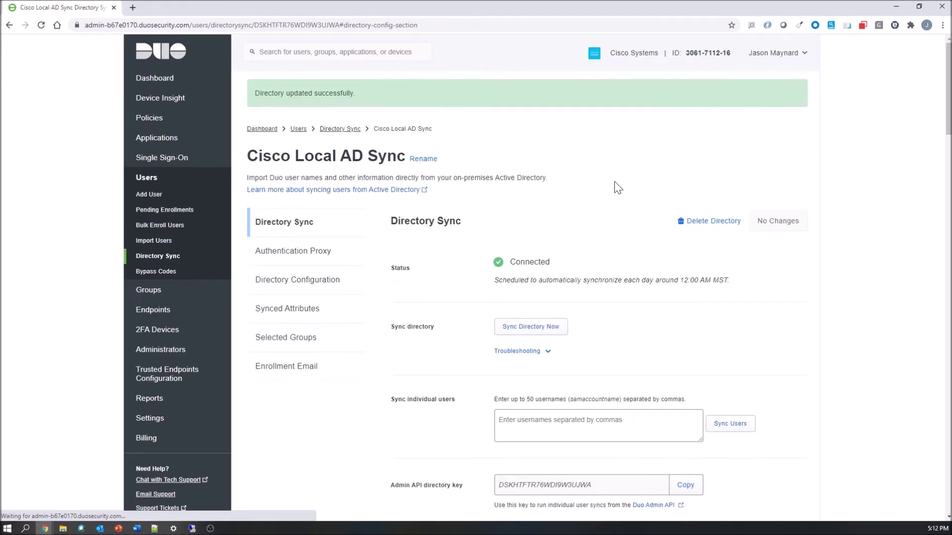
pyautogui.scroll(-3, 614, 182)
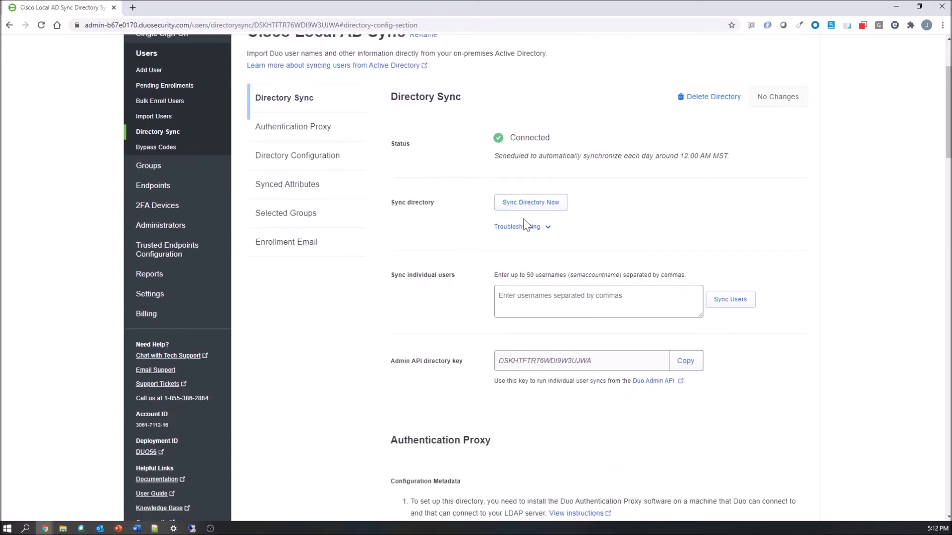
pyautogui.scroll(-3, 528, 225)
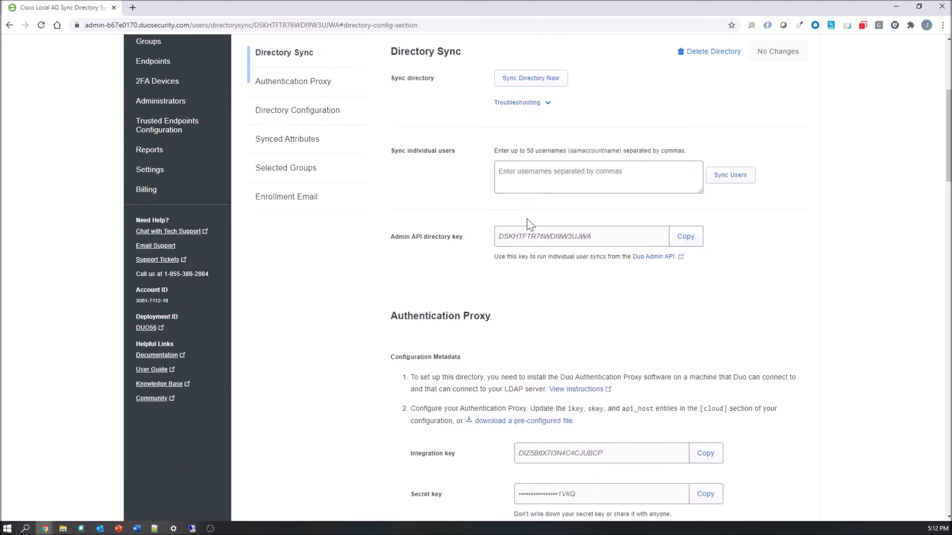
pyautogui.scroll(3, 324, 201)
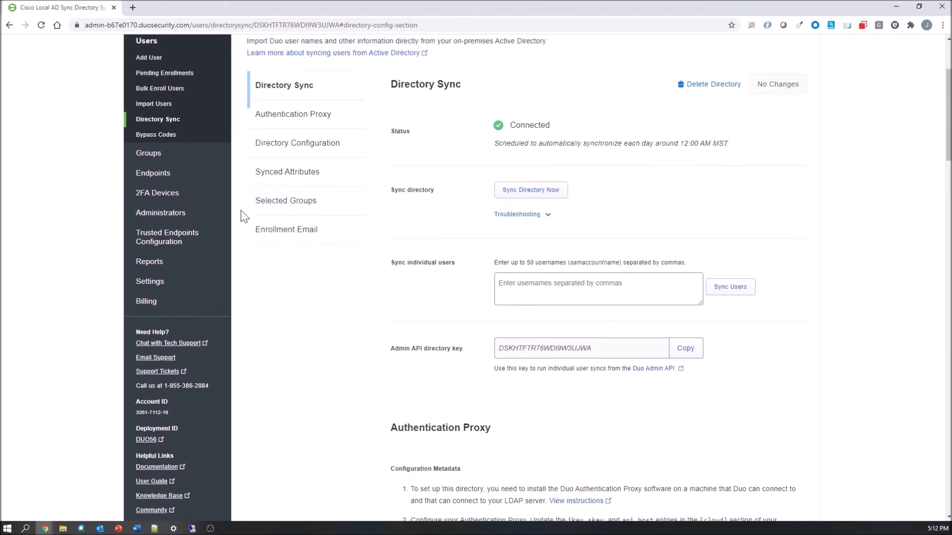
pyautogui.scroll(1, 243, 216)
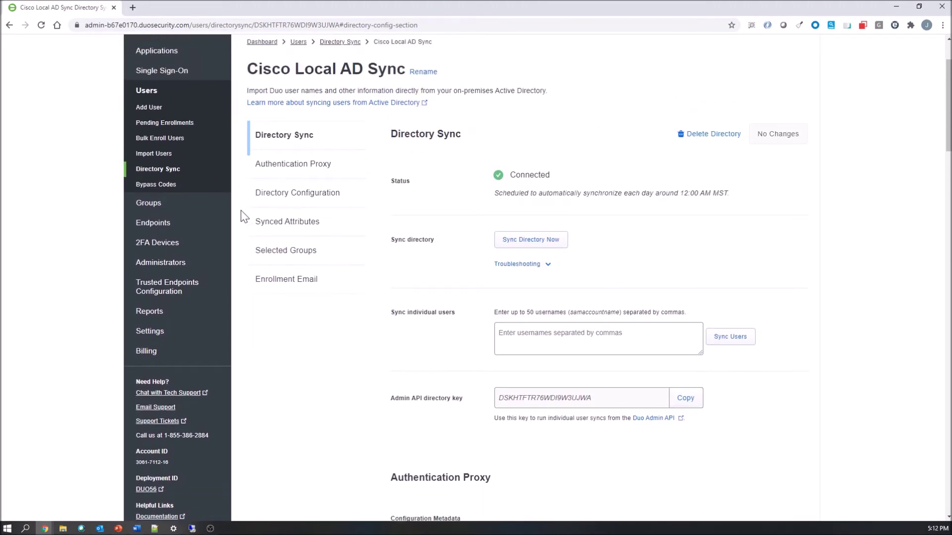
pyautogui.scroll(1, 243, 217)
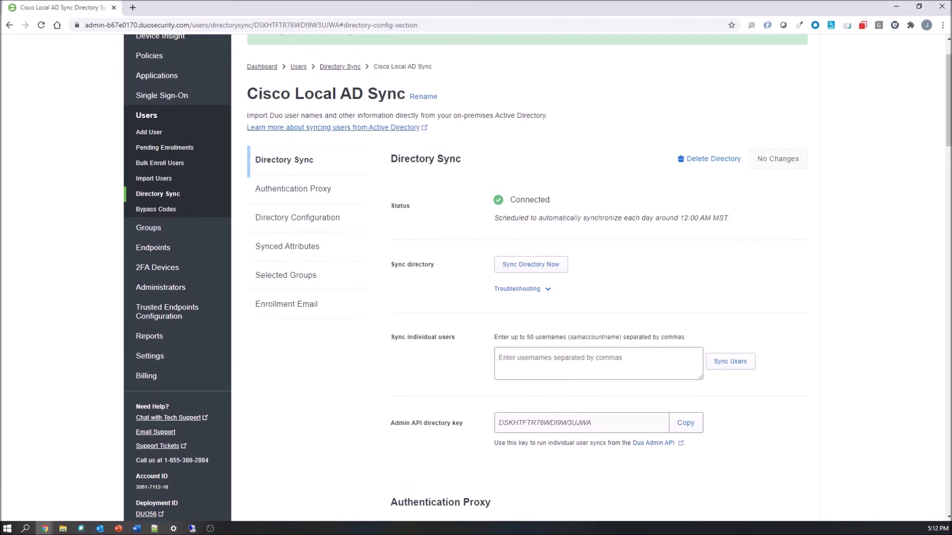
pyautogui.click(298, 68)
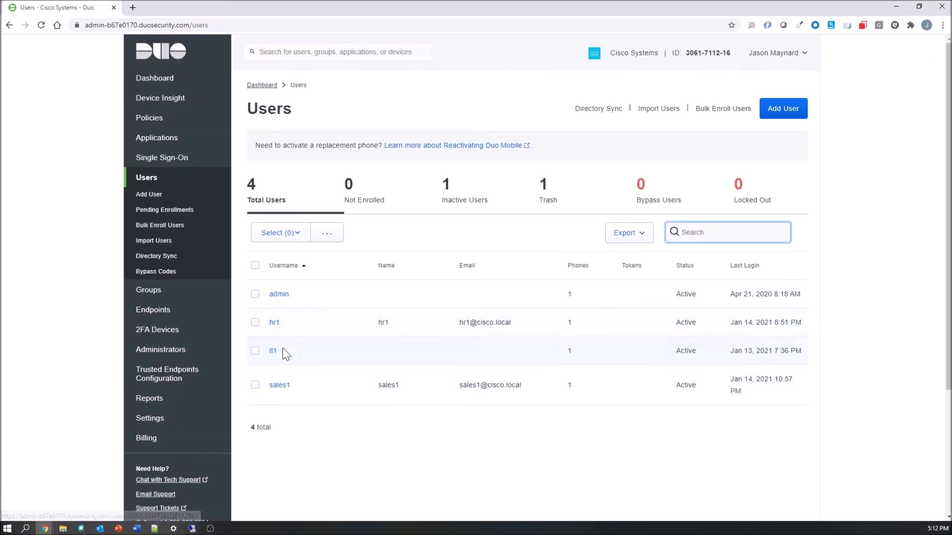
pyautogui.click(283, 348)
pyautogui.click(600, 114)
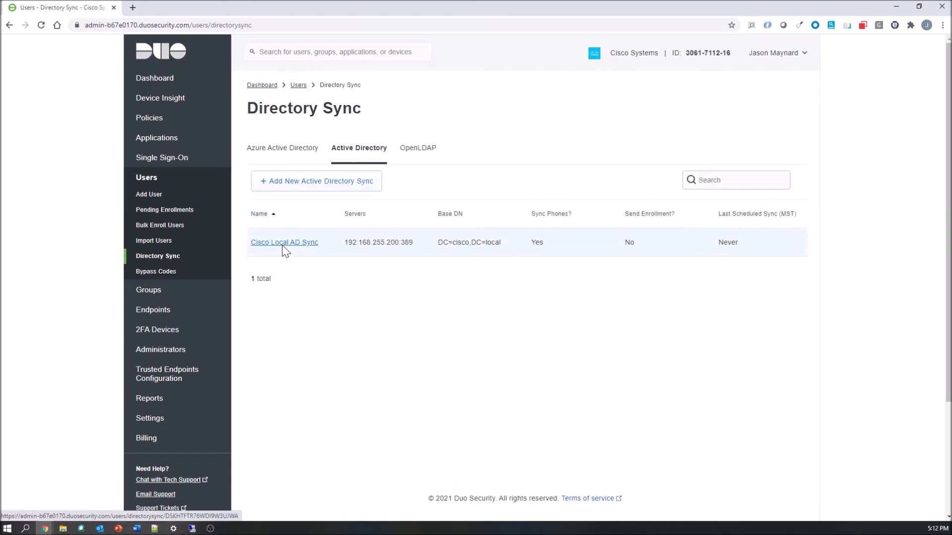
pyautogui.click(310, 244)
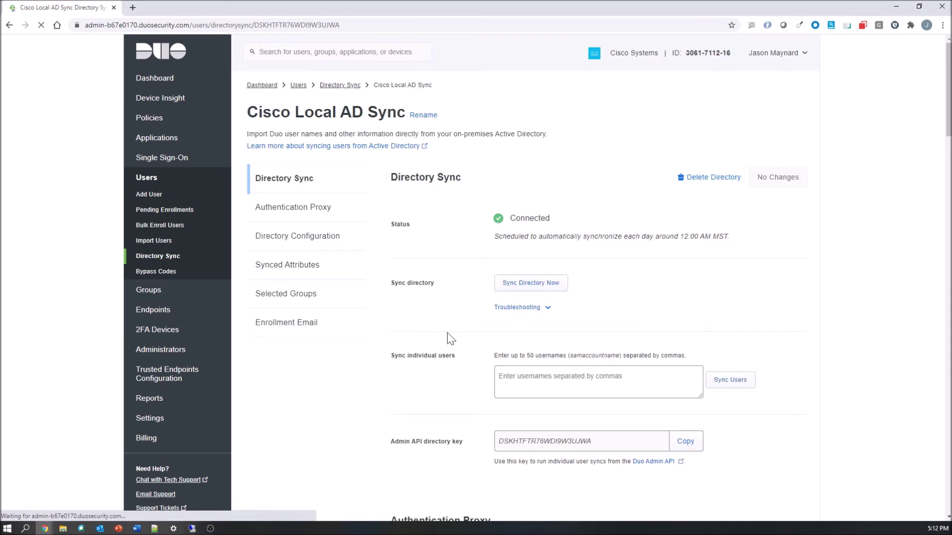
# Run the directory sync now, then open baduser1's details from the six-user list.
pyautogui.click(532, 286)
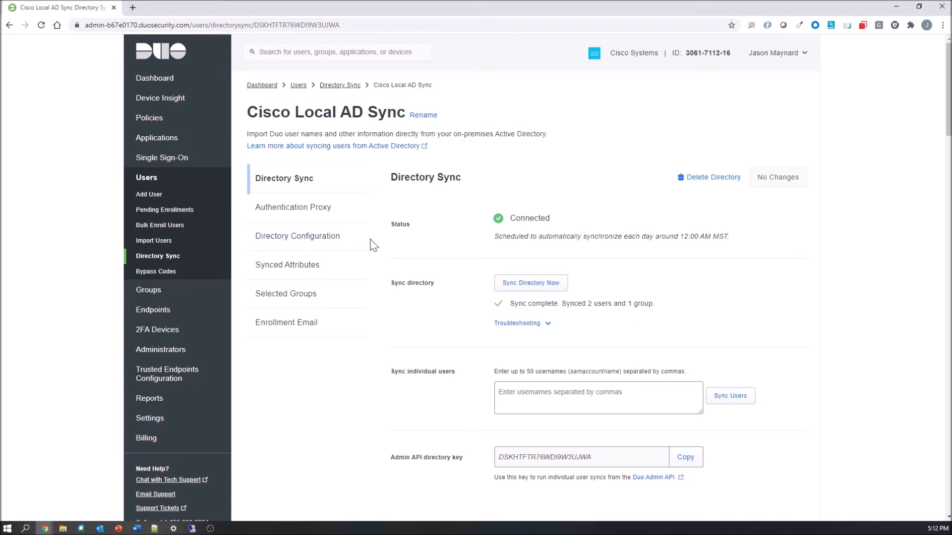
pyautogui.click(298, 86)
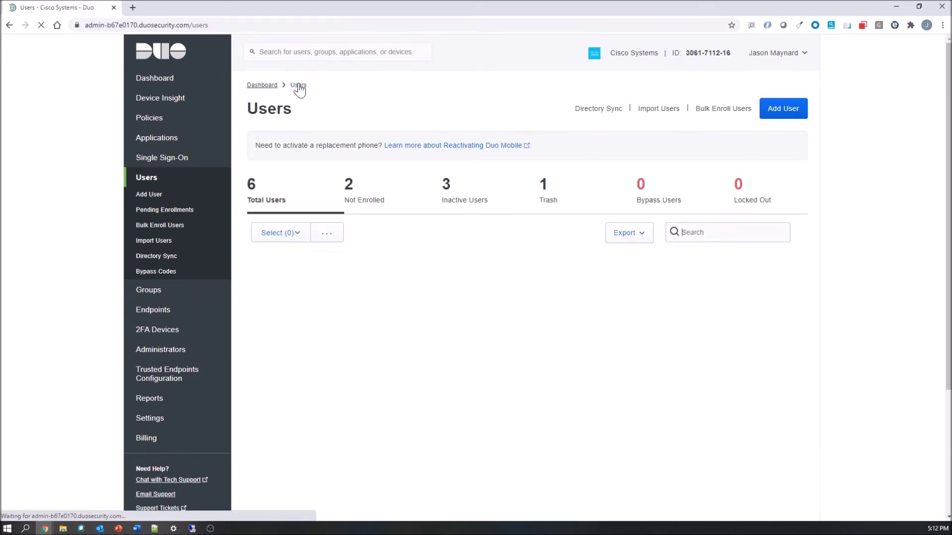
pyautogui.scroll(-2, 437, 233)
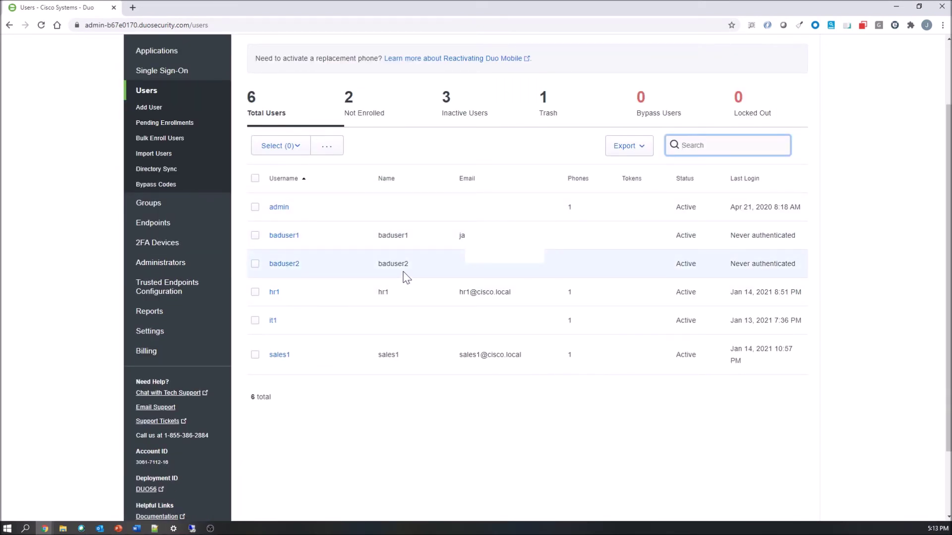
pyautogui.scroll(1, 520, 461)
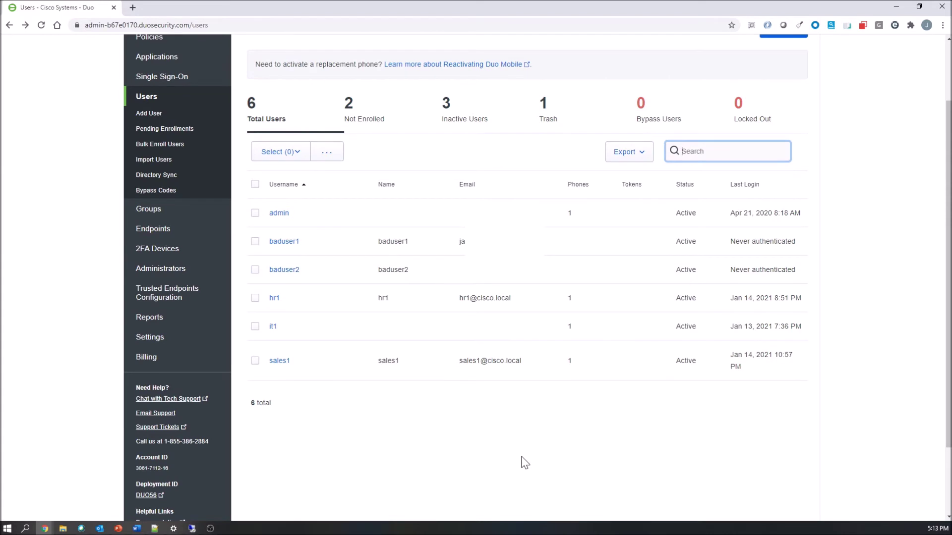
pyautogui.click(278, 244)
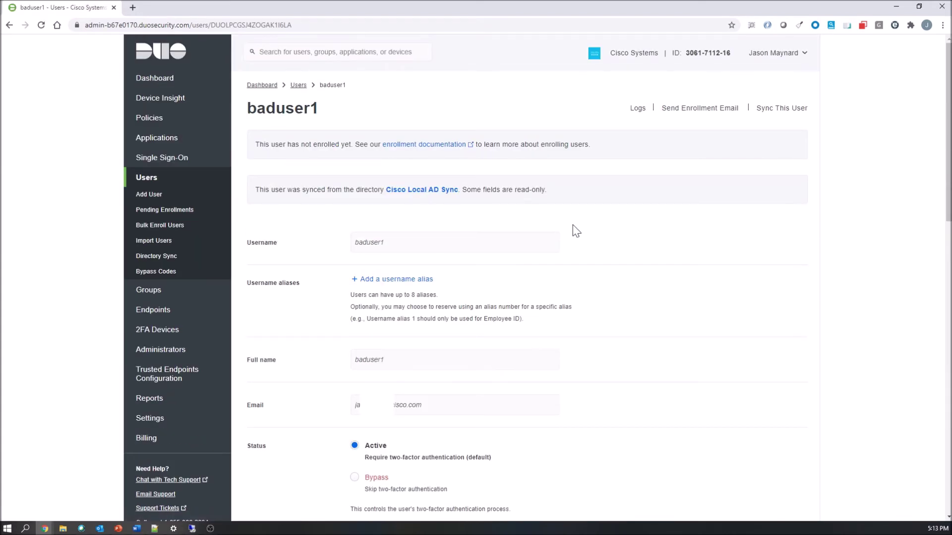
# Enroll baduser1's iPhone via enrollment email, approve a test Duo Push, then start the AnyConnect connection.
pyautogui.click(687, 111)
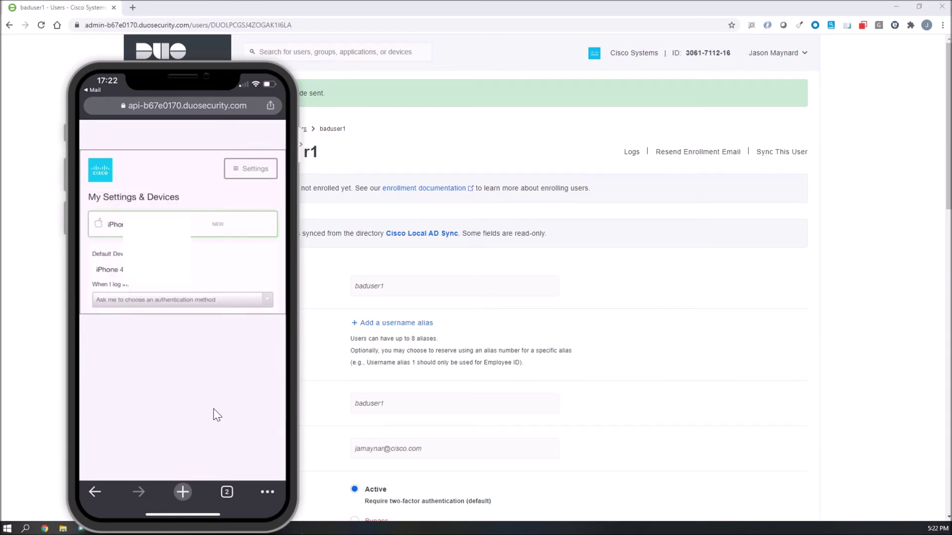
pyautogui.press('F5')
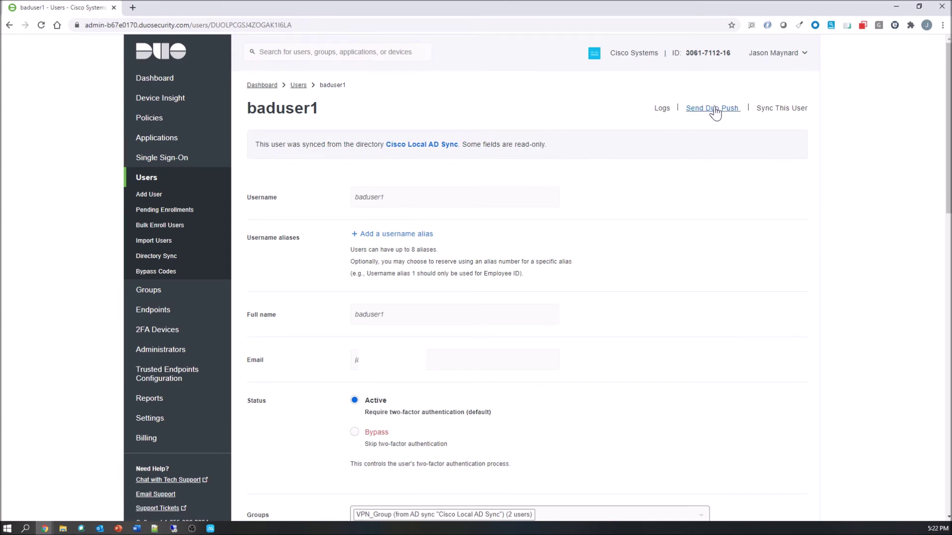
pyautogui.click(715, 113)
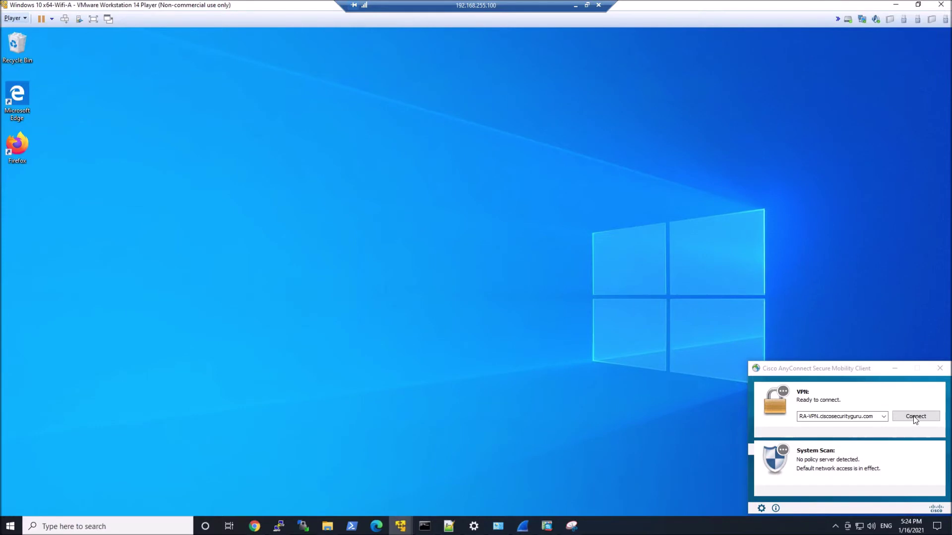
pyautogui.click(915, 416)
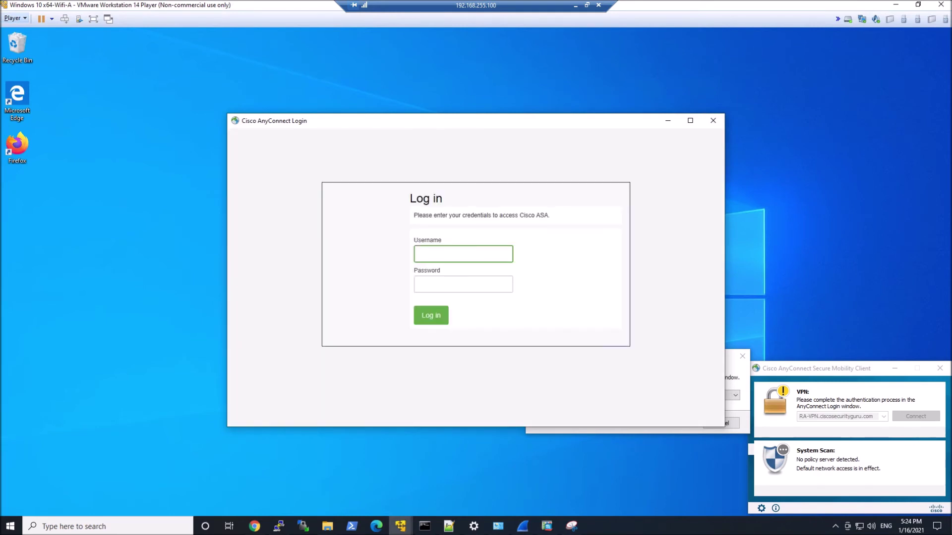
# Log in to AnyConnect as baduser1 with its password and approve the Duo Push sent to the phone.
pyautogui.write('baduser1')
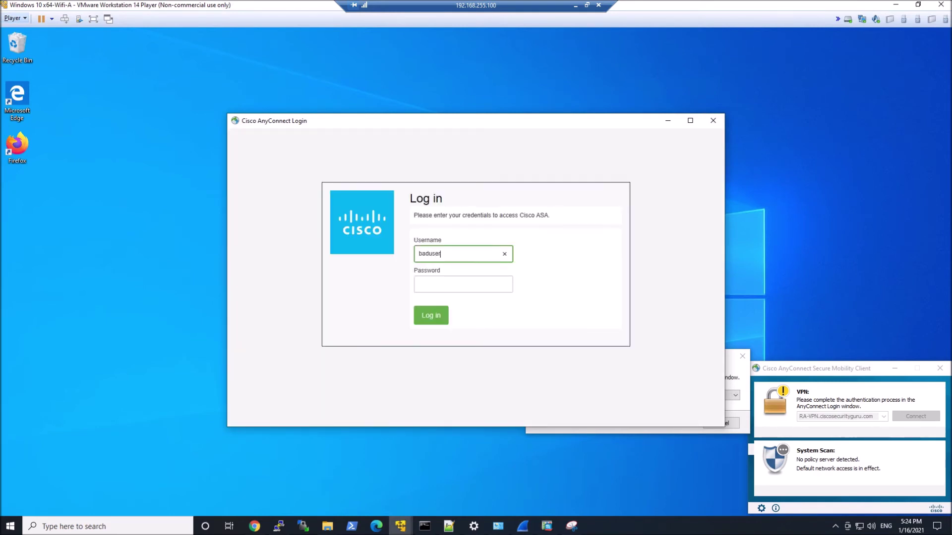
pyautogui.press('Tab')
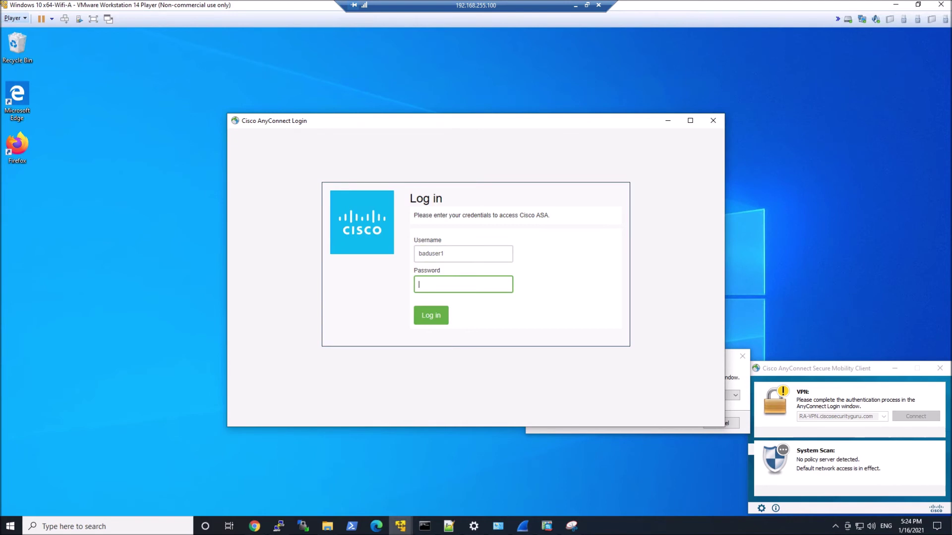
pyautogui.write('cisco12345')
pyautogui.press('Tab')
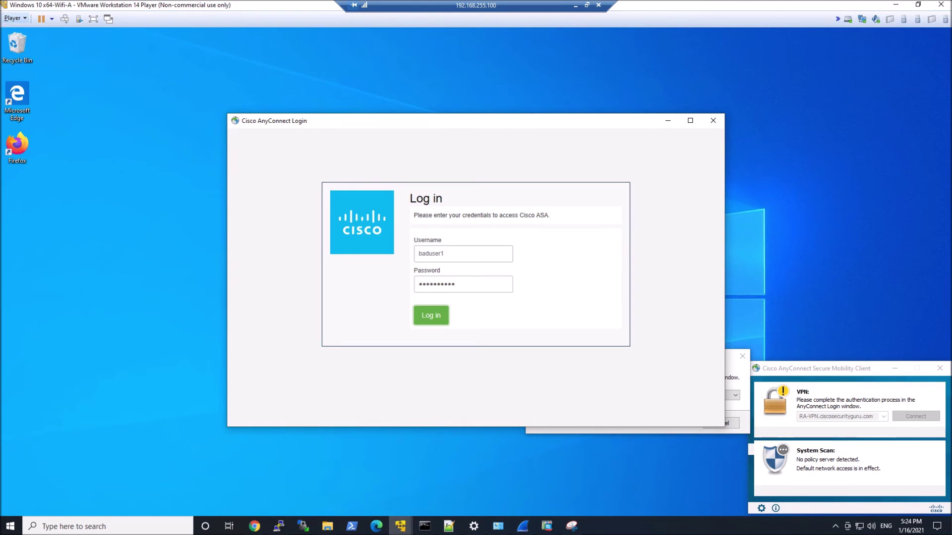
pyautogui.press('Return')
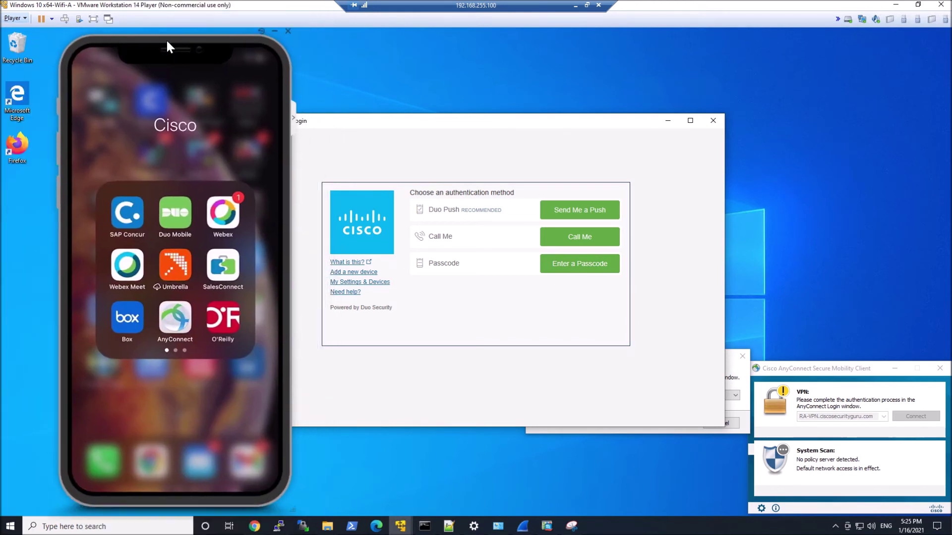
pyautogui.click(581, 205)
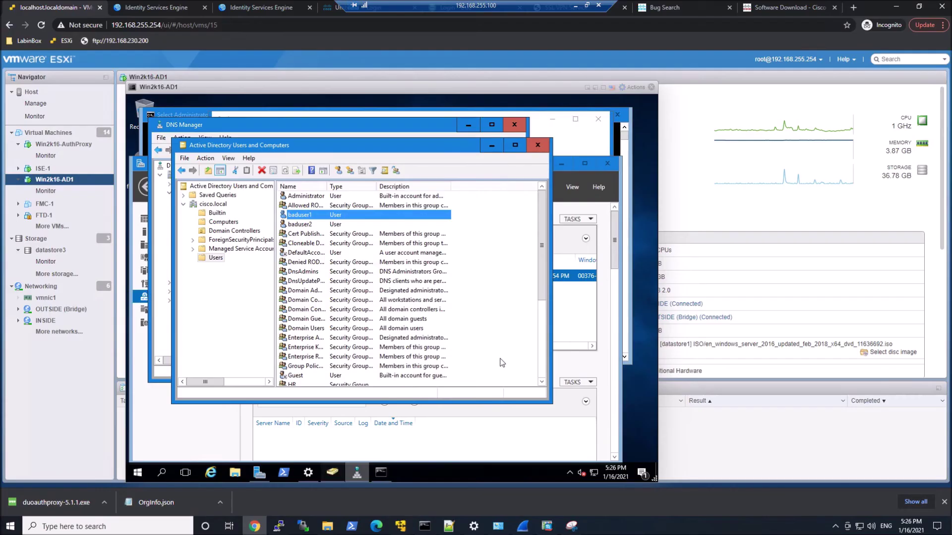
# Create a new user in cisco.local/Users with first name and logon name hr2.
pyautogui.rightClick(501, 227)
pyautogui.moveTo(540, 258)
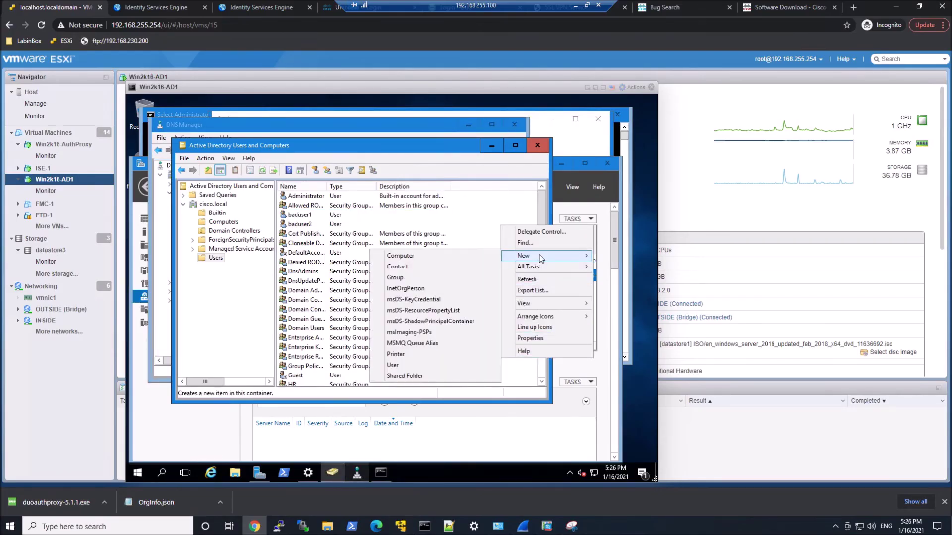
pyautogui.click(394, 365)
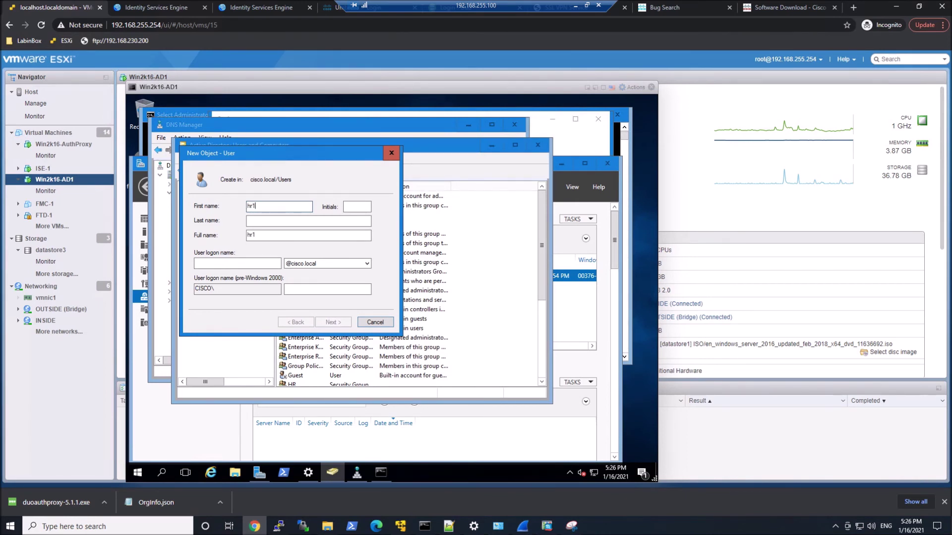
pyautogui.press('BackSpace')
pyautogui.write('2')
pyautogui.click(241, 265)
pyautogui.write('hr')
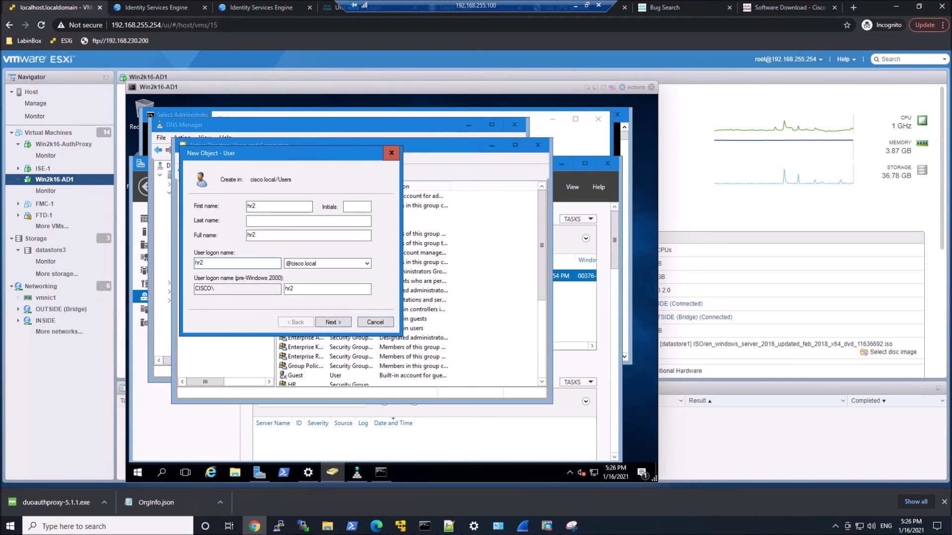
pyautogui.write('2')
pyautogui.click(332, 322)
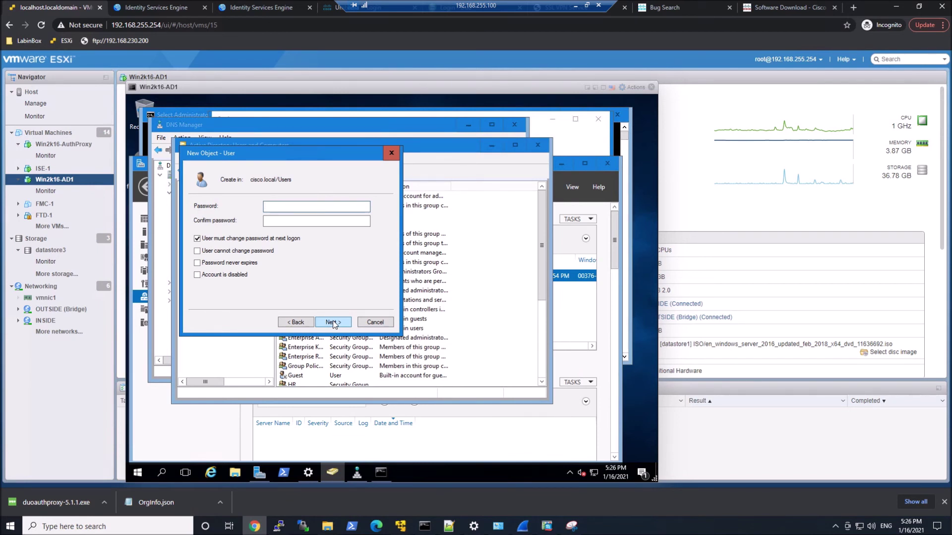
# Give hr2 a password that never expires and cannot be changed by the user, then finish.
pyautogui.click(260, 240)
pyautogui.click(248, 251)
pyautogui.click(246, 263)
pyautogui.click(293, 207)
pyautogui.write('••••••••')
pyautogui.press('Tab')
pyautogui.write('••••••')
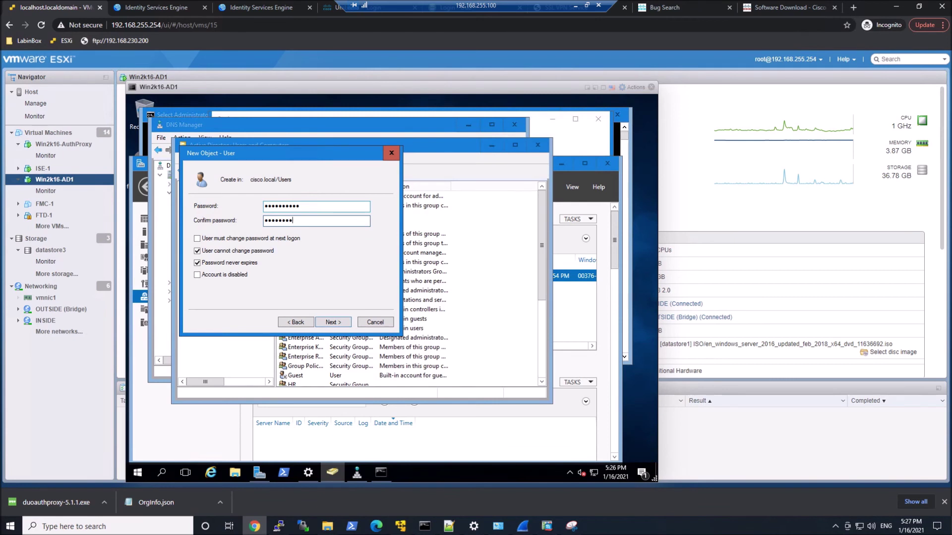
pyautogui.click(344, 323)
pyautogui.click(337, 323)
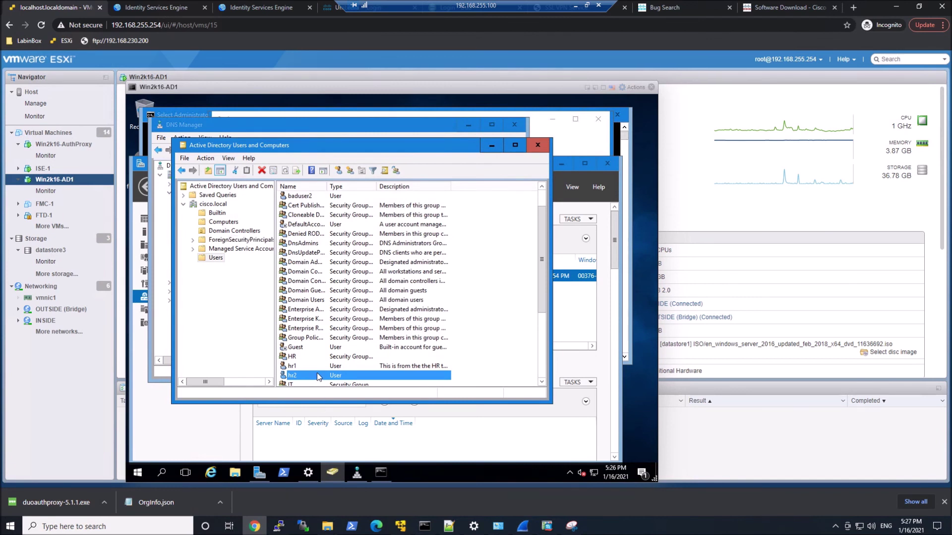
# Add hr2 to VPN_Group through its Member Of properties.
pyautogui.doubleClick(319, 376)
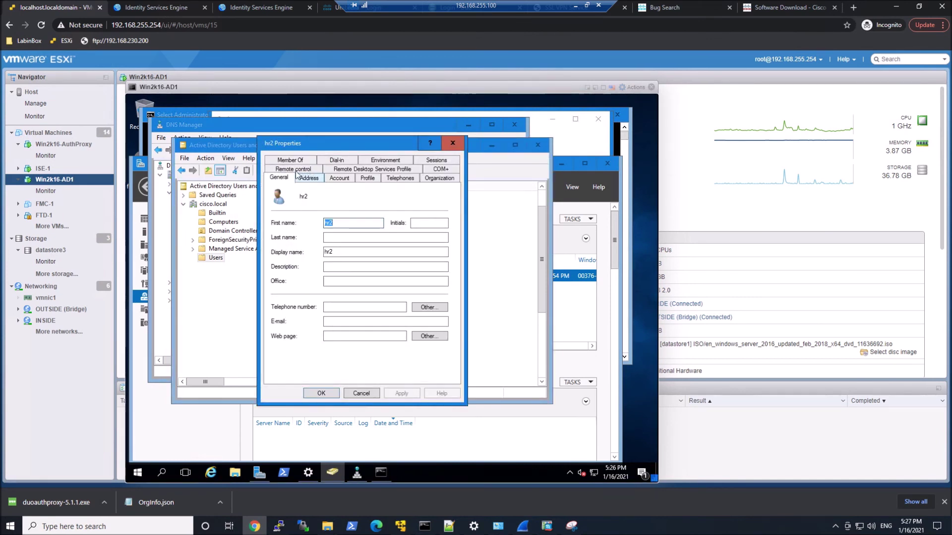
pyautogui.click(292, 161)
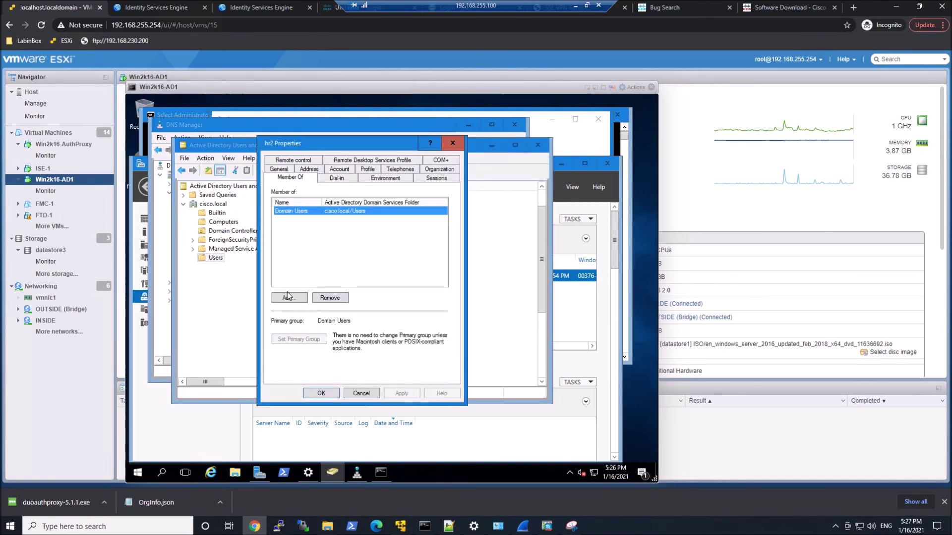
pyautogui.click(287, 296)
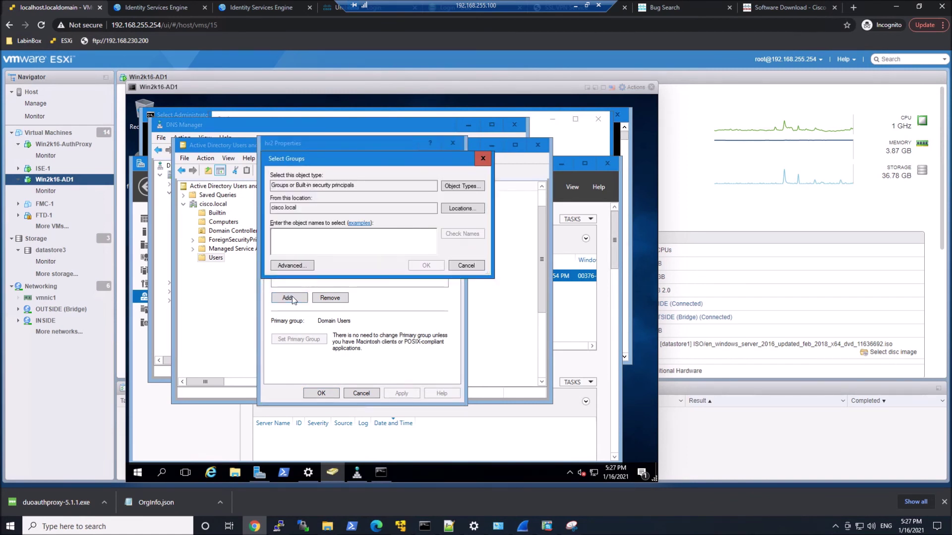
pyautogui.write('vpn')
pyautogui.press('Return')
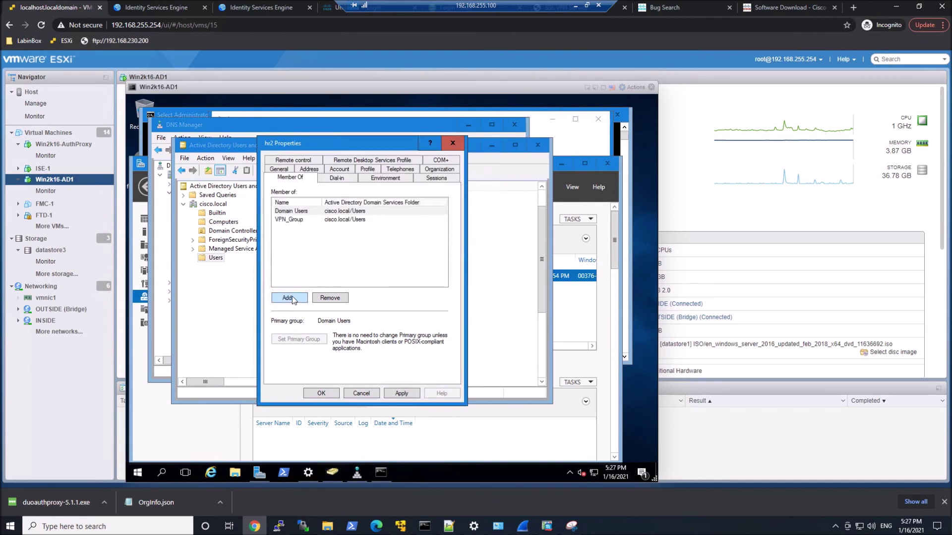
pyautogui.click(403, 393)
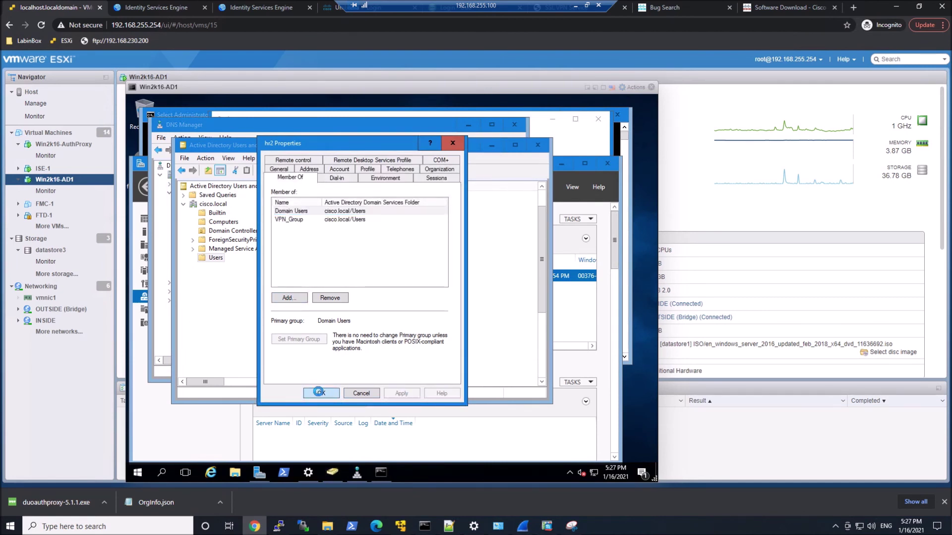
pyautogui.click(320, 394)
# Enter an e-mail address on hr2's General properties and save it.
pyautogui.doubleClick(293, 376)
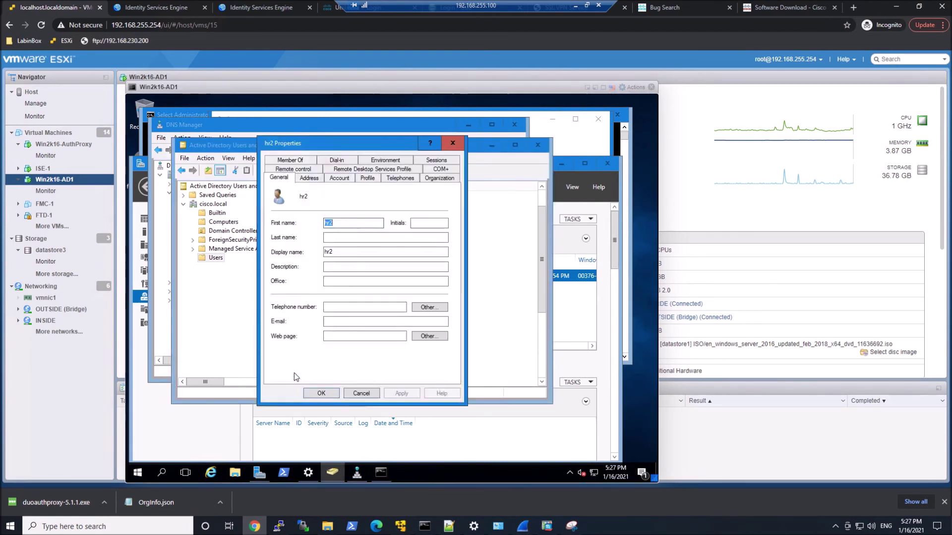
pyautogui.click(349, 322)
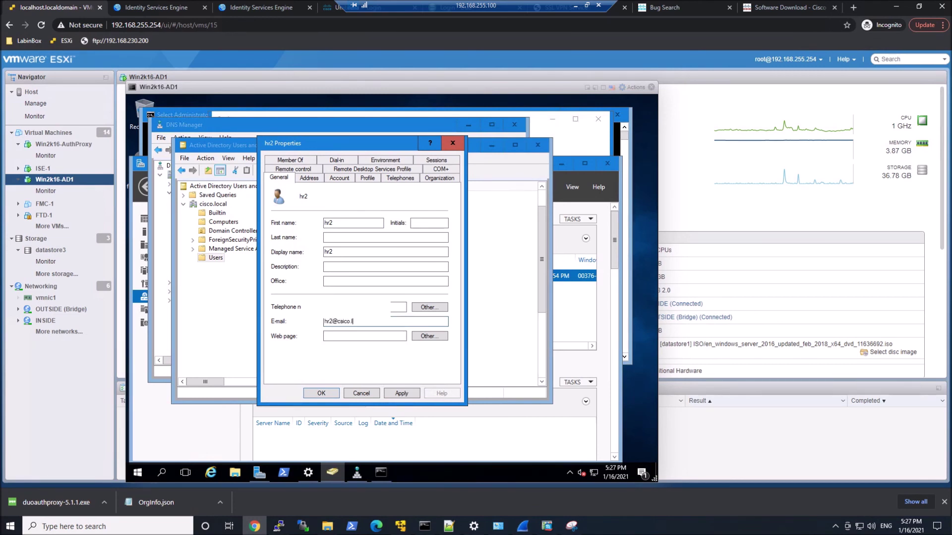
pyautogui.click(402, 394)
pyautogui.click(321, 393)
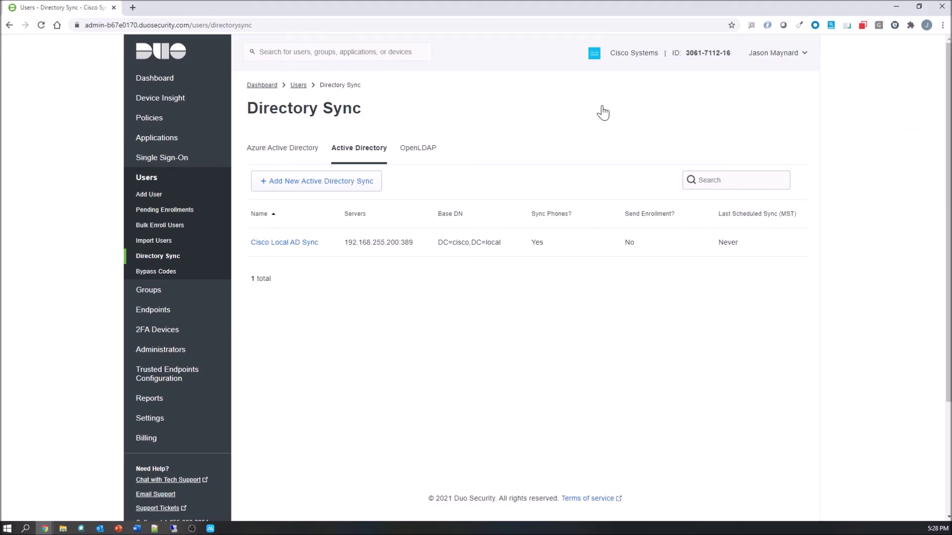
# Sync hr2 individually through Cisco Local AD Sync and confirm the Users list totals 7.
pyautogui.click(302, 244)
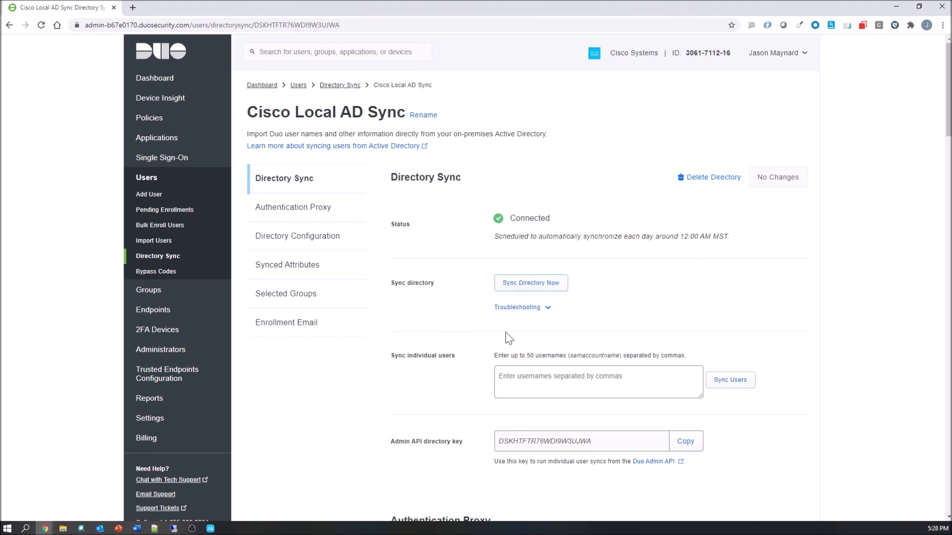
pyautogui.click(500, 377)
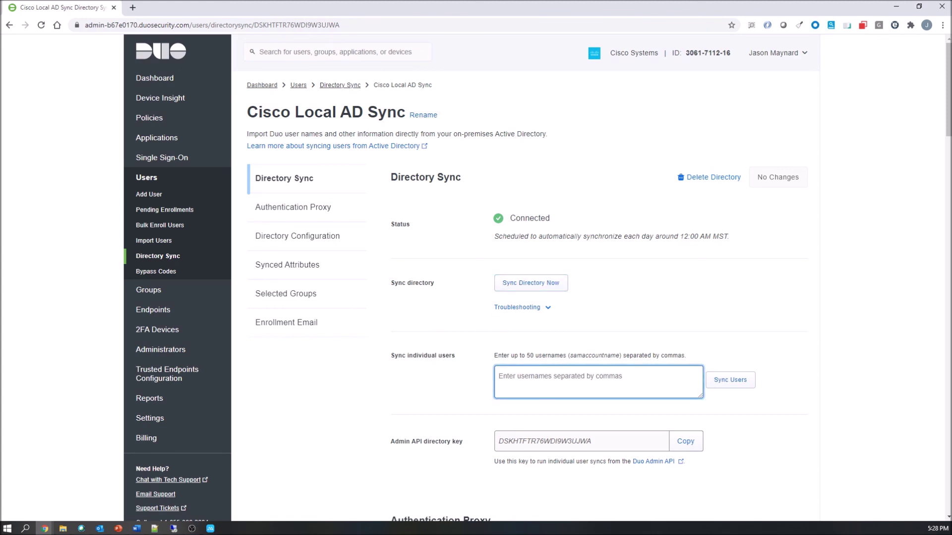
pyautogui.write('hr2')
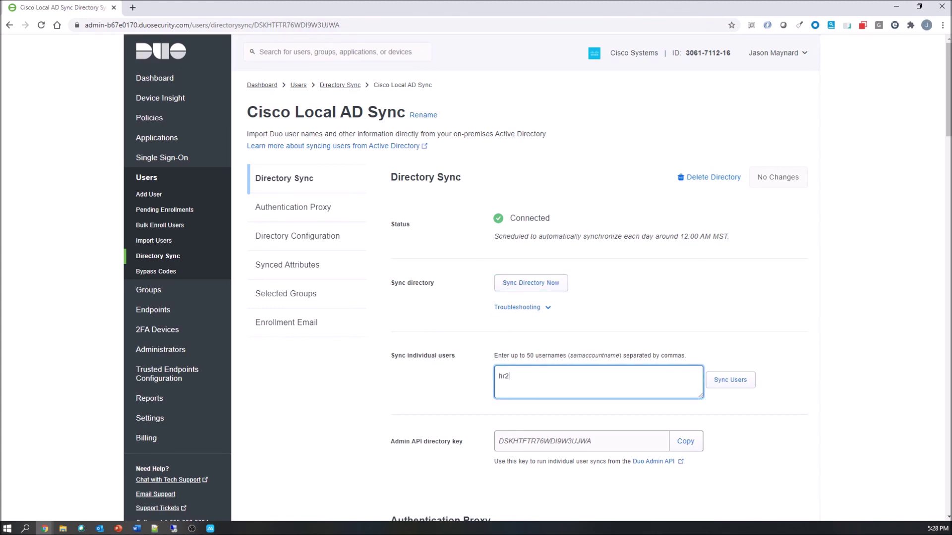
pyautogui.click(717, 379)
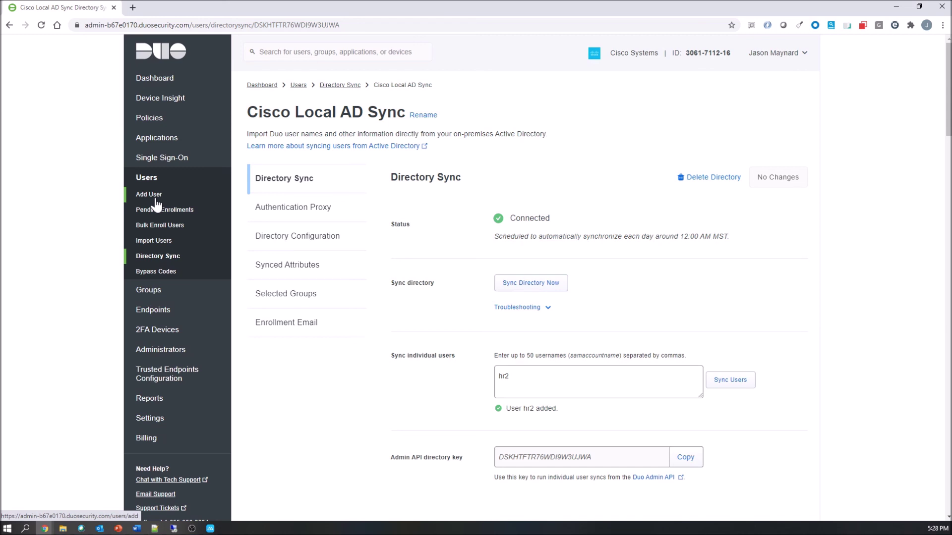
pyautogui.click(149, 177)
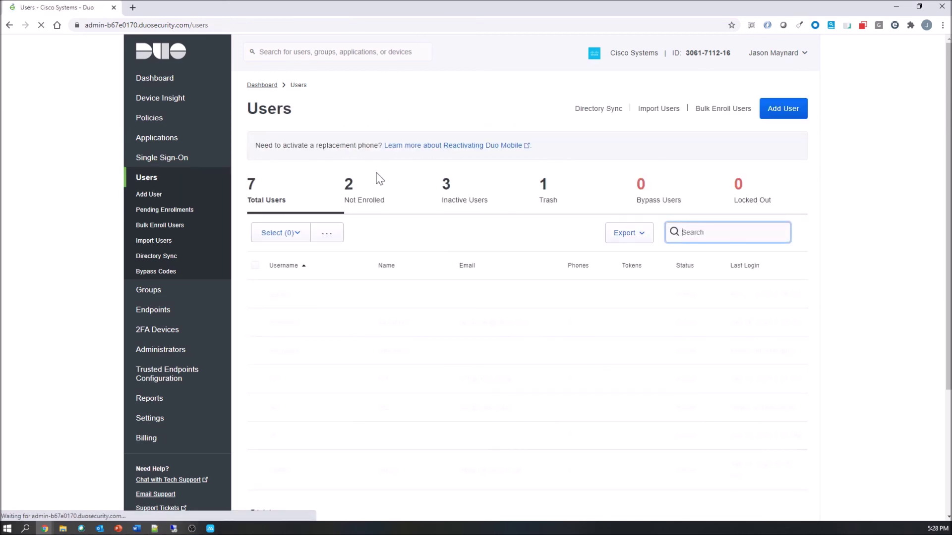